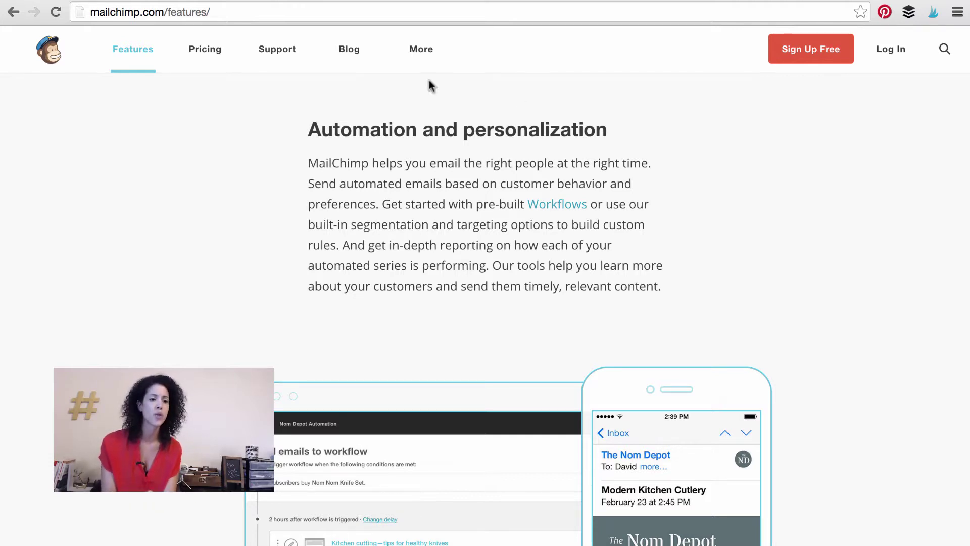
Step: Start a new automation workflow that uses the Scrappy Hour list
{"action": "left_click", "coordinate": [464, 1]}
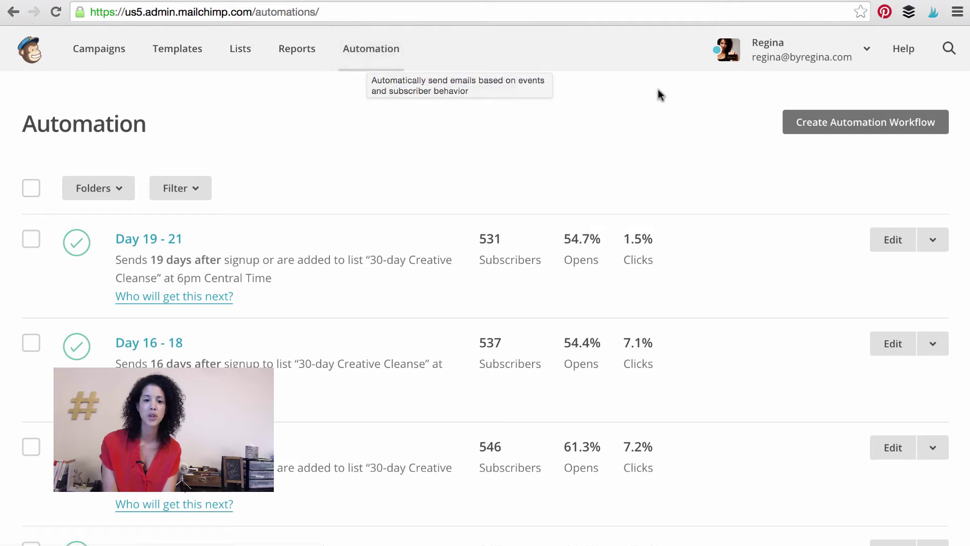
{"action": "left_click", "coordinate": [852, 129]}
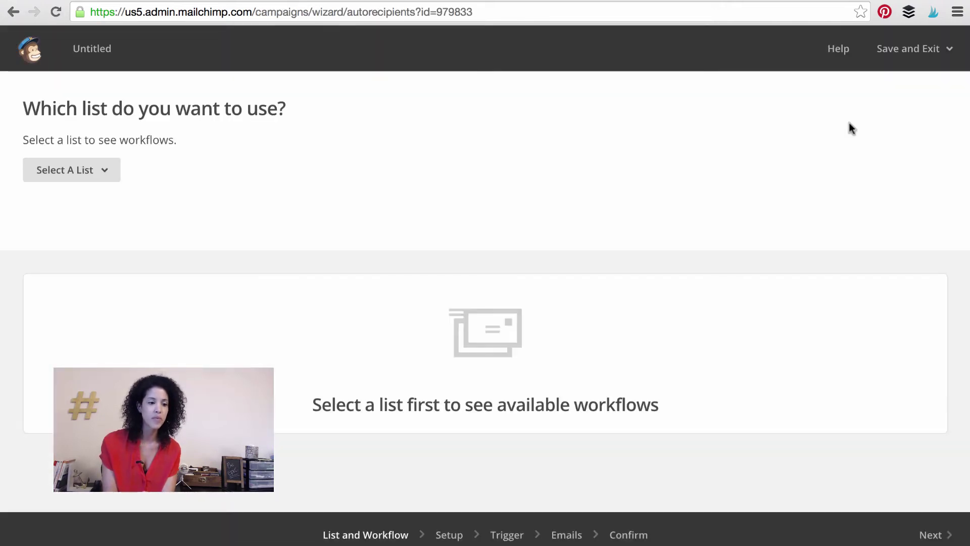
{"action": "left_click", "coordinate": [106, 173]}
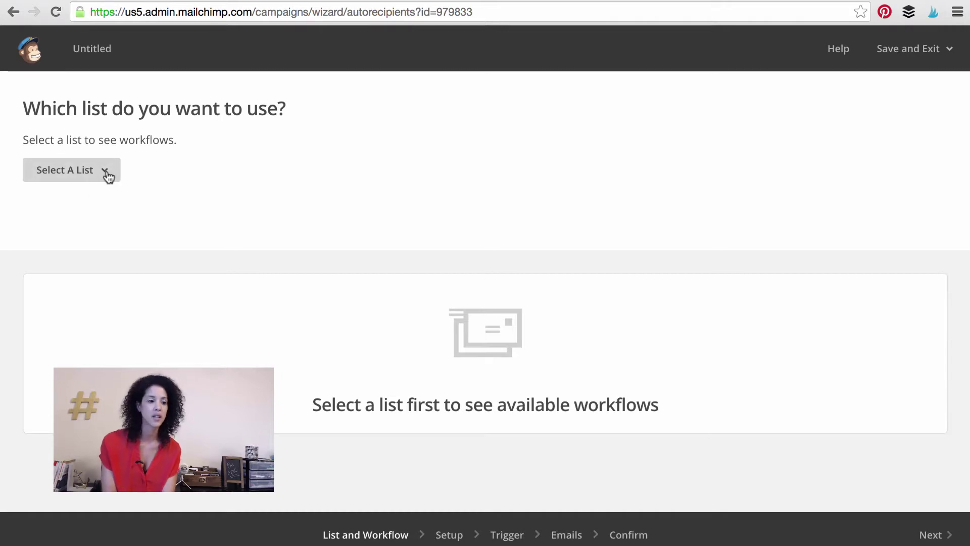
{"action": "left_click", "coordinate": [119, 310]}
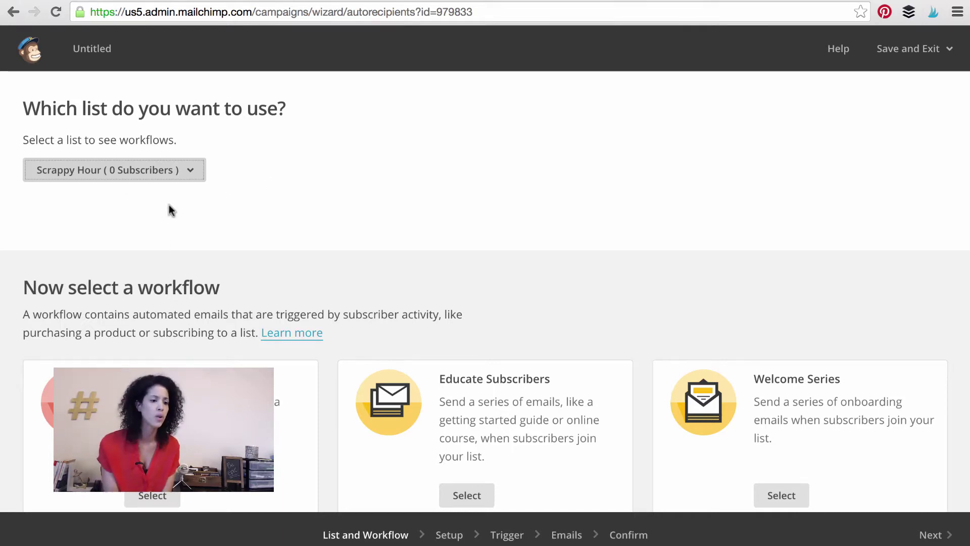
Step: Look through the workflow type cards and highlight the Educate Subscribers description
{"action": "scroll", "coordinate": [353, 360], "scroll_direction": "down", "scroll_amount": 3}
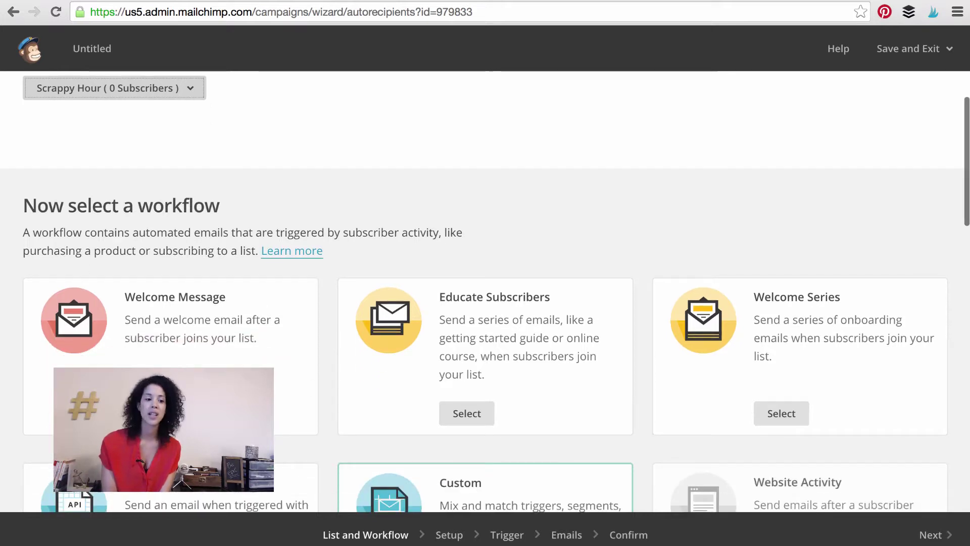
{"action": "scroll", "coordinate": [345, 416], "scroll_direction": "down", "scroll_amount": 1}
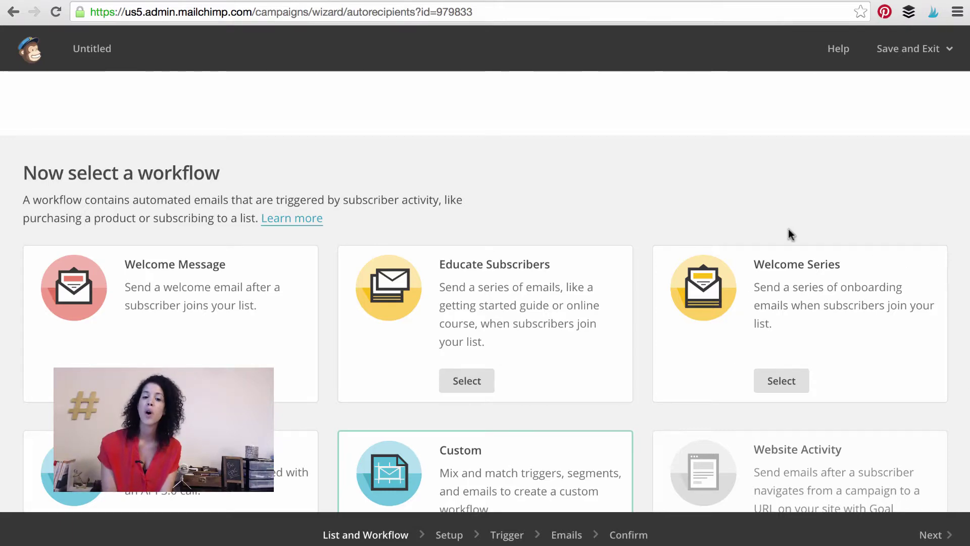
{"action": "scroll", "coordinate": [855, 305], "scroll_direction": "down", "scroll_amount": 3}
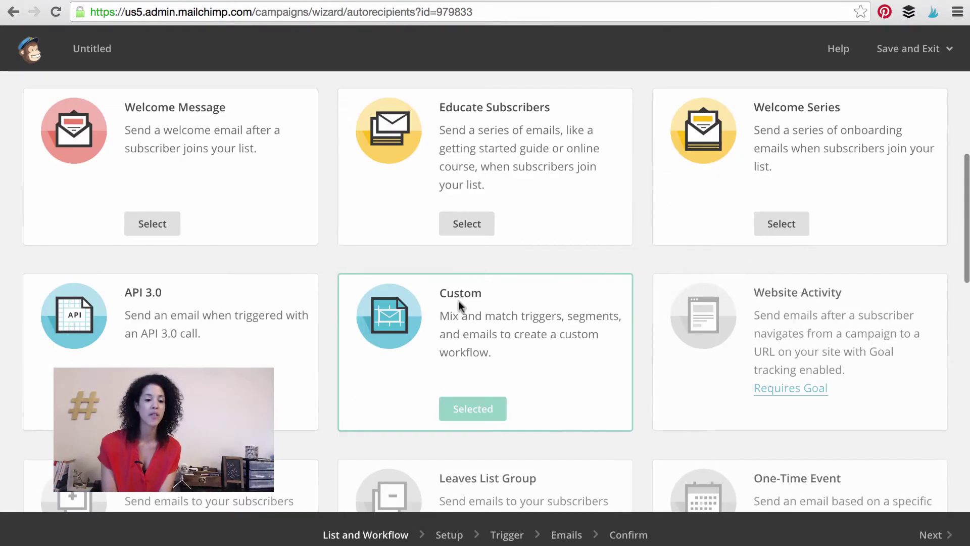
{"action": "scroll", "coordinate": [547, 256], "scroll_direction": "up", "scroll_amount": 3}
{"action": "scroll", "coordinate": [548, 261], "scroll_direction": "up", "scroll_amount": 1}
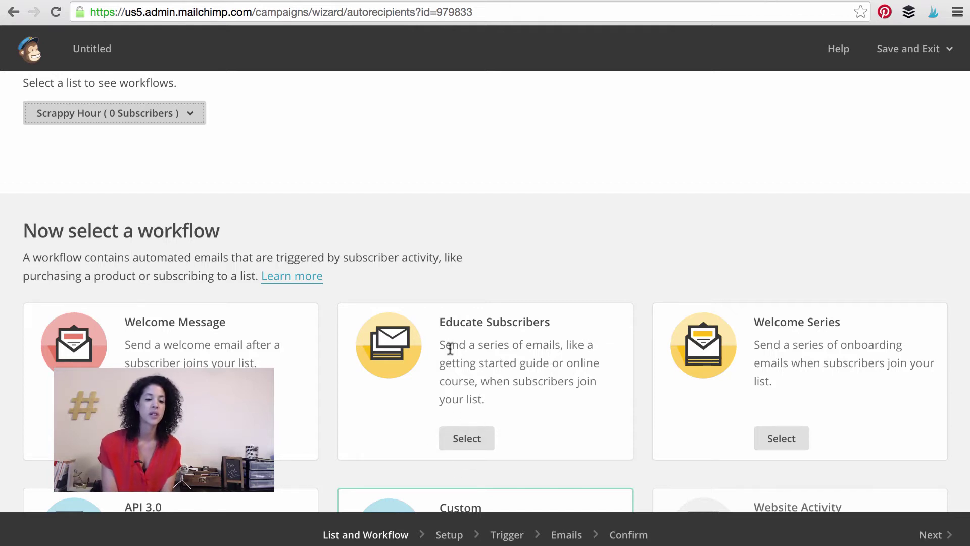
{"action": "left_click_drag", "start_coordinate": [442, 346], "coordinate": [548, 404]}
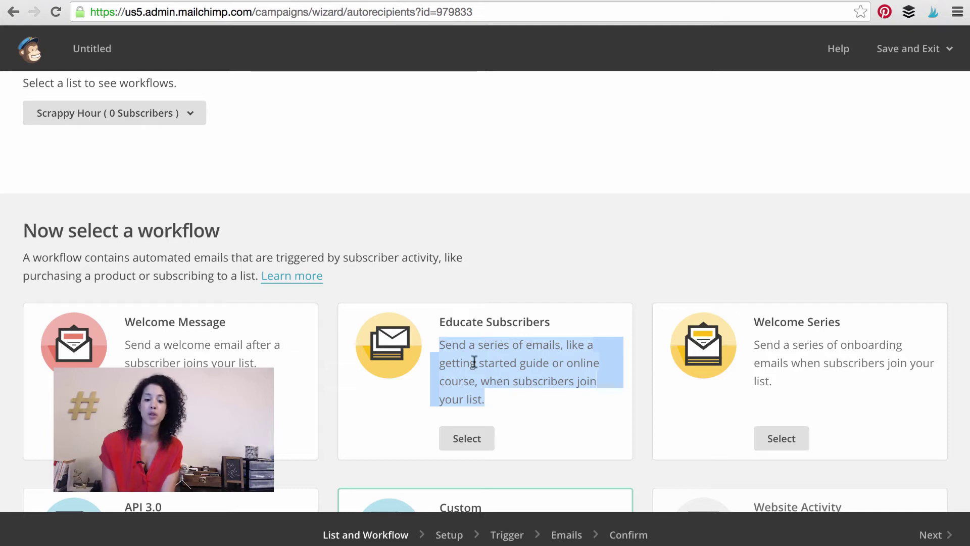
Step: Choose the Educate Subscribers workflow and name it 'The Field Guide to Being a Lady'
{"action": "left_click", "coordinate": [466, 439]}
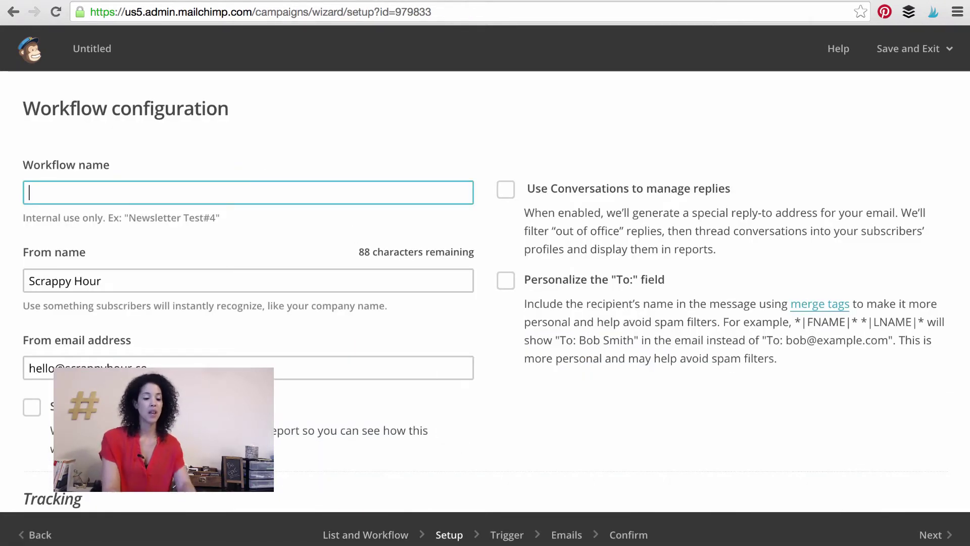
{"action": "type", "text": "The Field Guide to Being a Lady"}
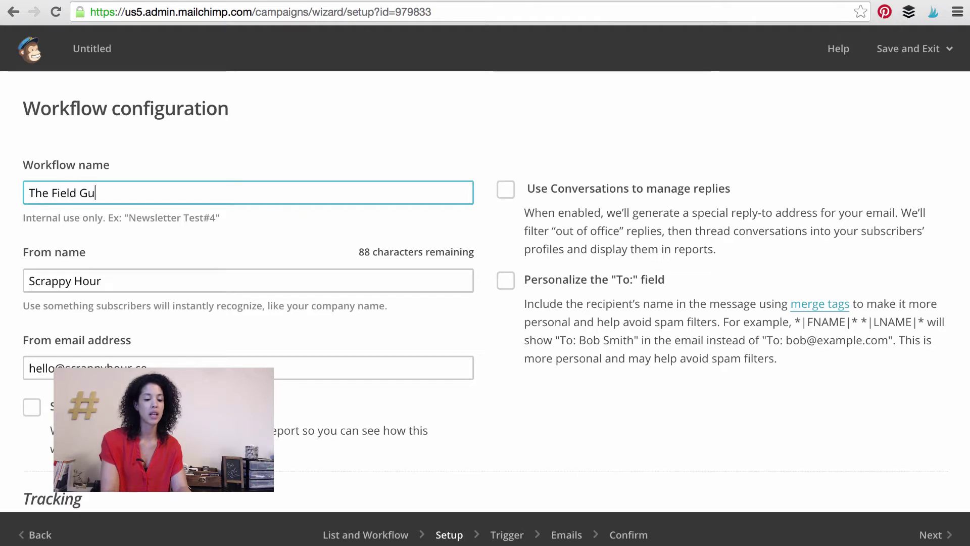
{"action": "left_click", "coordinate": [159, 368]}
Step: Change the From name to Awesome Handbags and personalize the To: field
{"action": "left_click_drag", "start_coordinate": [150, 279], "coordinate": [21, 280]}
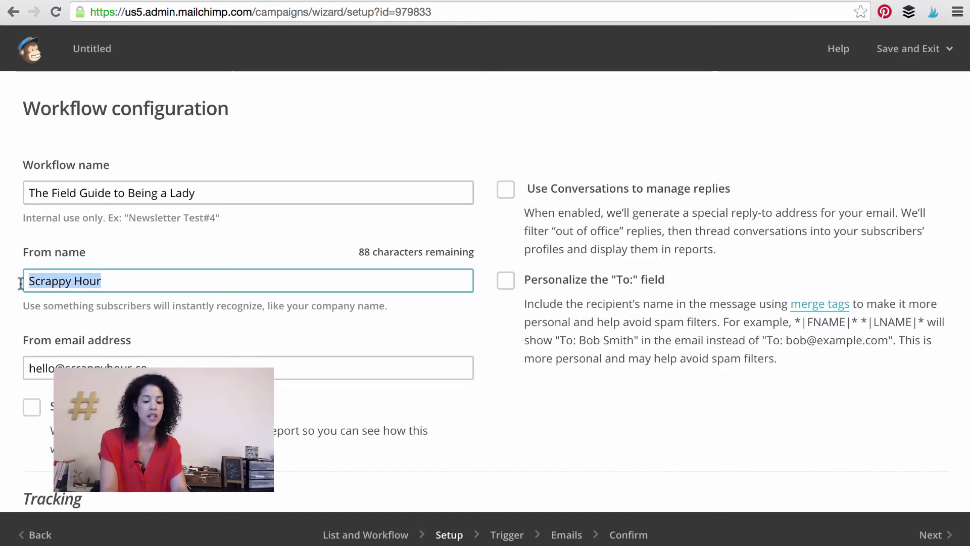
{"action": "type", "text": "Awesome "}
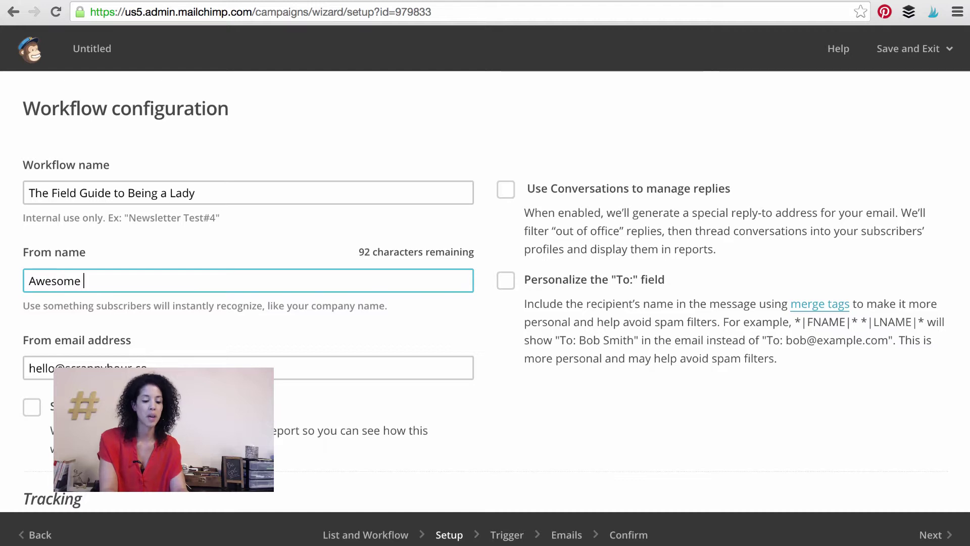
{"action": "type", "text": "Handbags"}
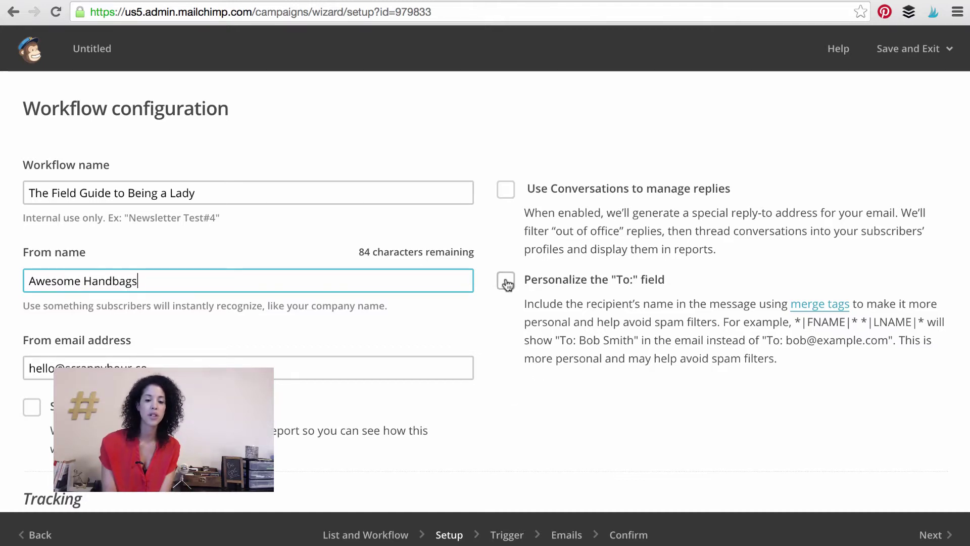
{"action": "left_click", "coordinate": [506, 281]}
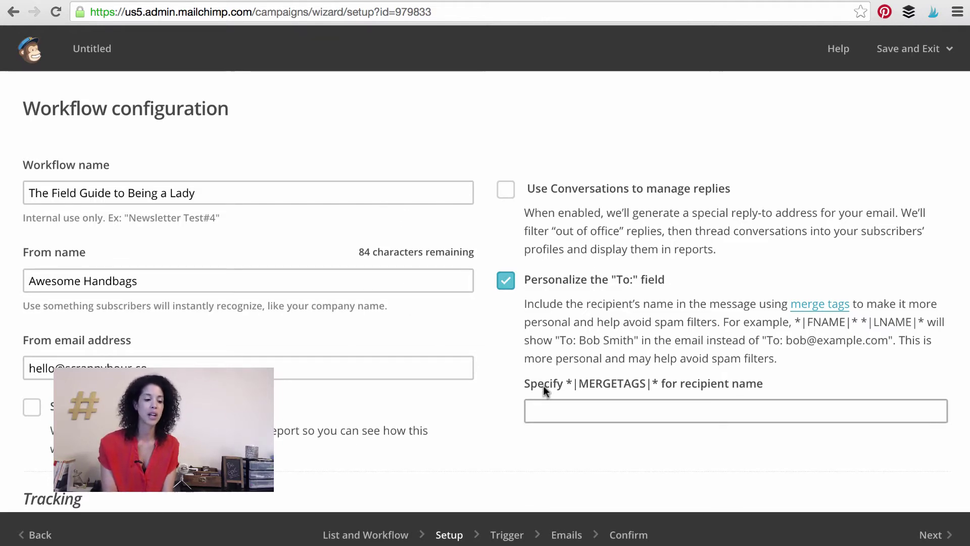
{"action": "scroll", "coordinate": [543, 386], "scroll_direction": "down", "scroll_amount": 5}
{"action": "scroll", "coordinate": [581, 186], "scroll_direction": "up", "scroll_amount": 5}
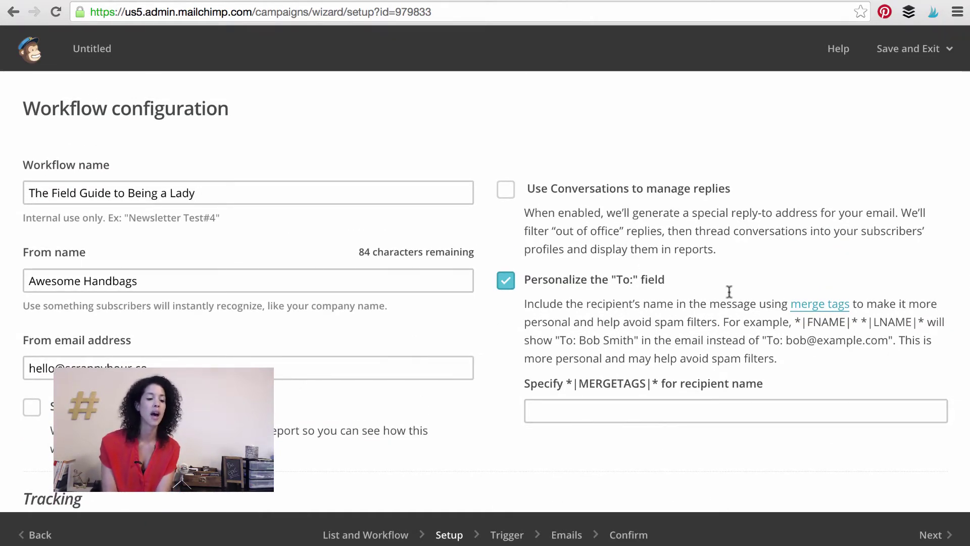
{"action": "left_click", "coordinate": [941, 529]}
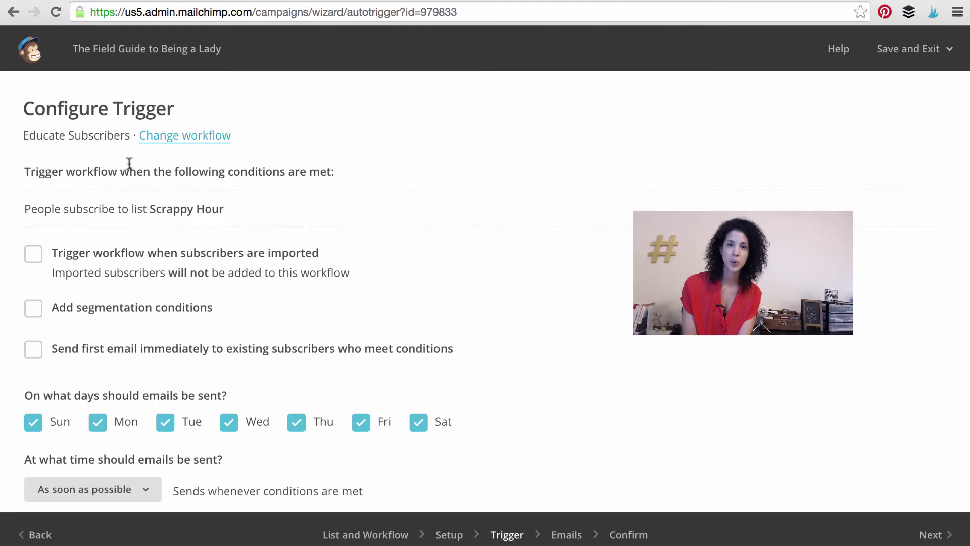
Step: Also trigger the workflow when subscribers are imported
{"action": "left_click", "coordinate": [33, 252]}
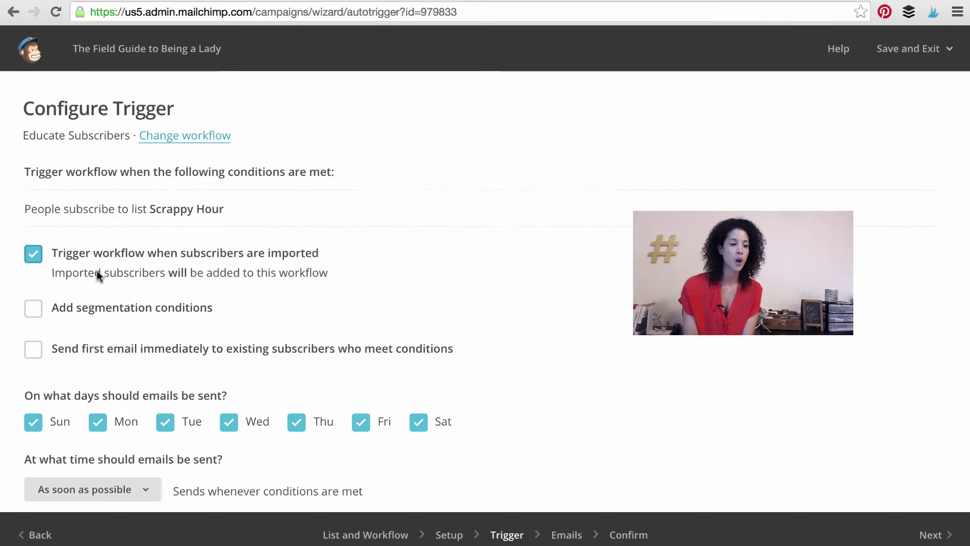
{"action": "scroll", "coordinate": [96, 271], "scroll_direction": "down", "scroll_amount": 3}
{"action": "scroll", "coordinate": [96, 271], "scroll_direction": "down", "scroll_amount": 2}
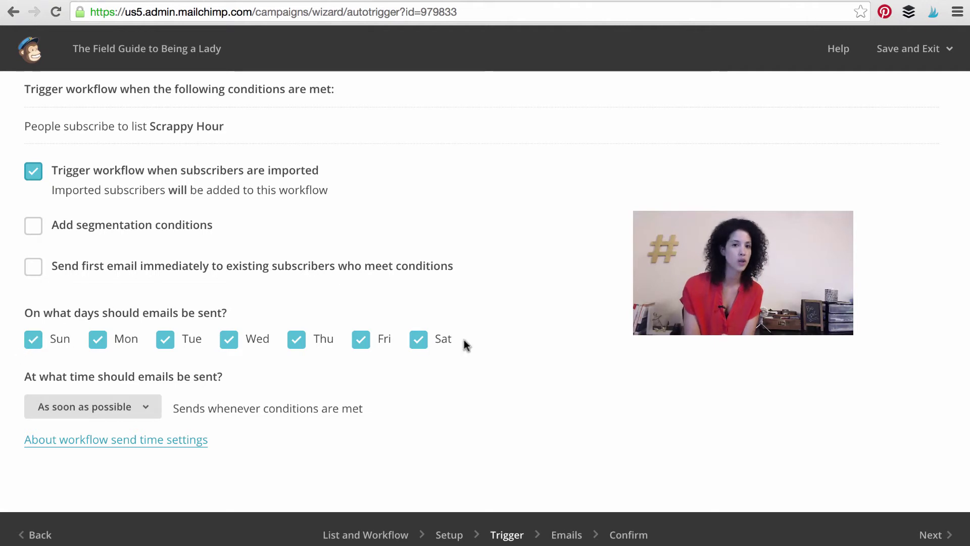
Step: Limit sending to Monday through Friday at 9:00 AM Central Time
{"action": "left_click", "coordinate": [419, 345]}
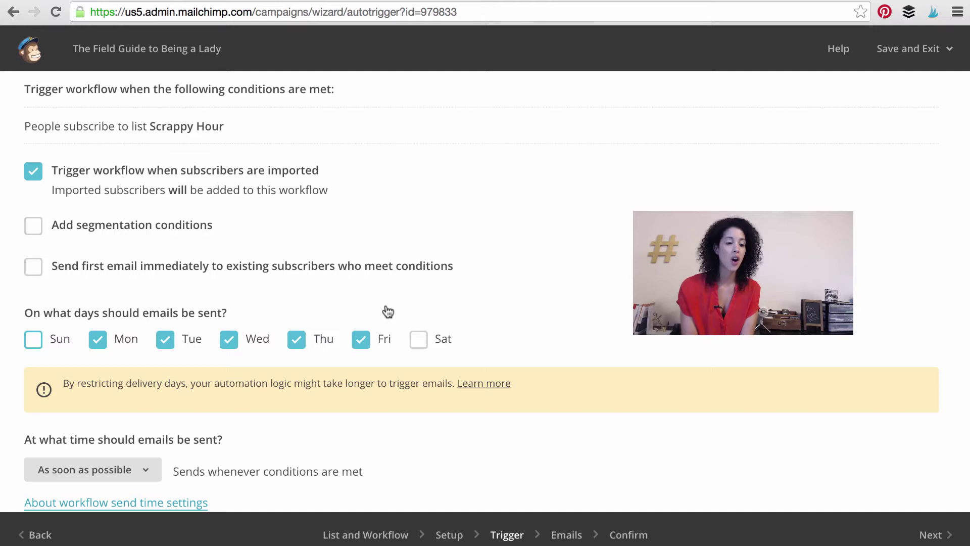
{"action": "scroll", "coordinate": [458, 428], "scroll_direction": "down", "scroll_amount": 2}
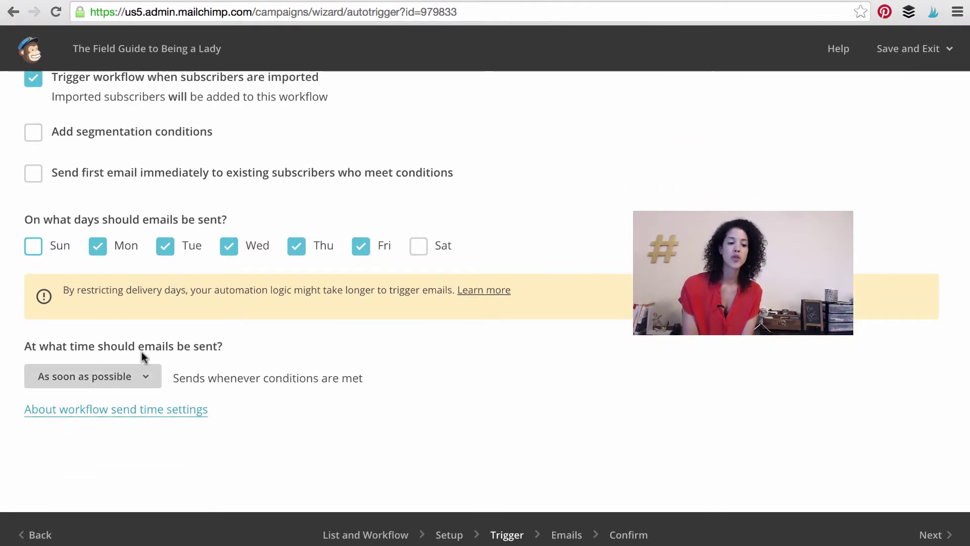
{"action": "left_click", "coordinate": [144, 375]}
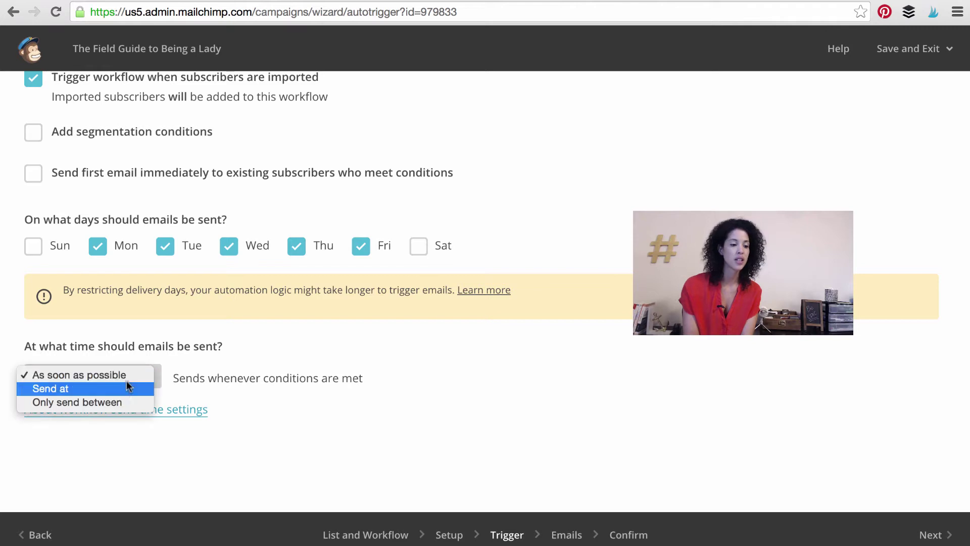
{"action": "left_click", "coordinate": [120, 387]}
{"action": "left_click", "coordinate": [201, 377]}
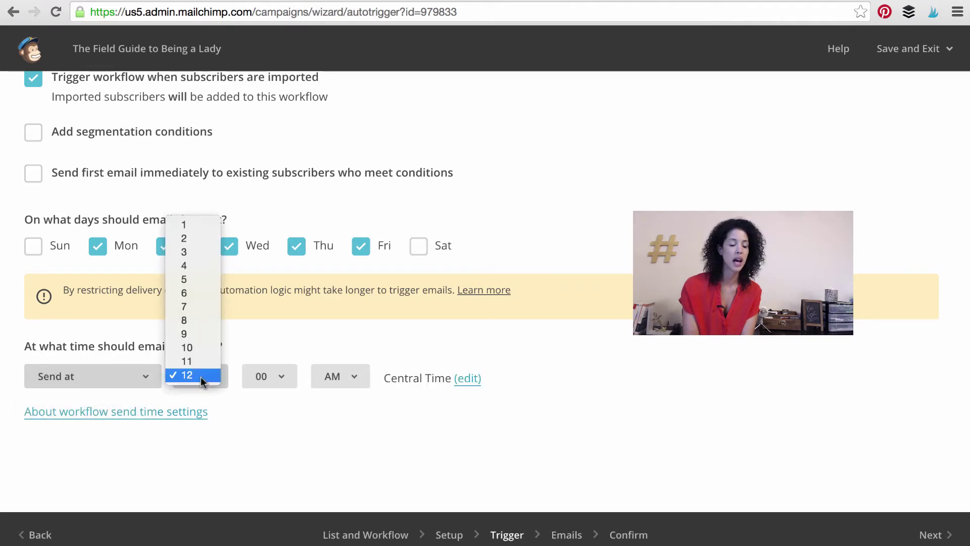
{"action": "left_click", "coordinate": [194, 336]}
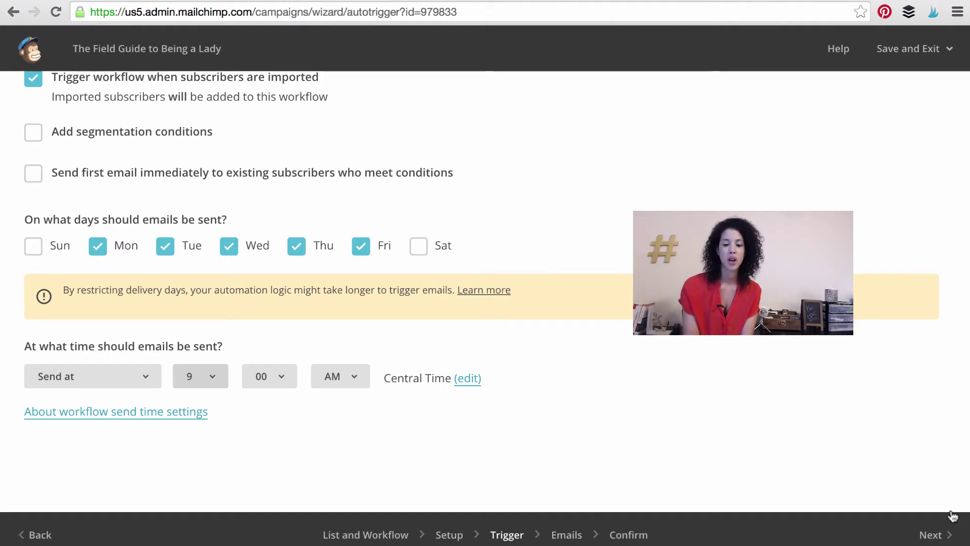
Step: Add five emails to the workflow
{"action": "left_click", "coordinate": [939, 534]}
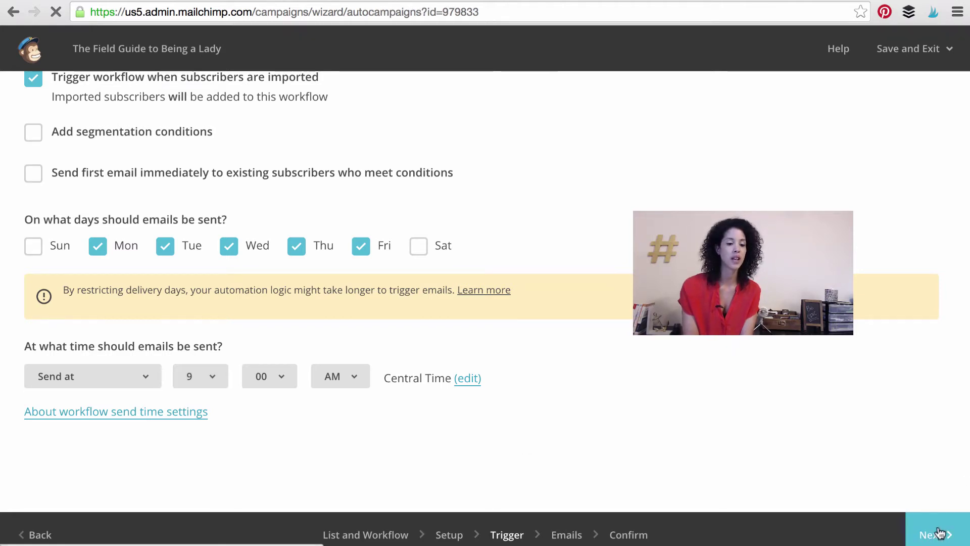
{"action": "scroll", "coordinate": [867, 375], "scroll_direction": "down", "scroll_amount": 3}
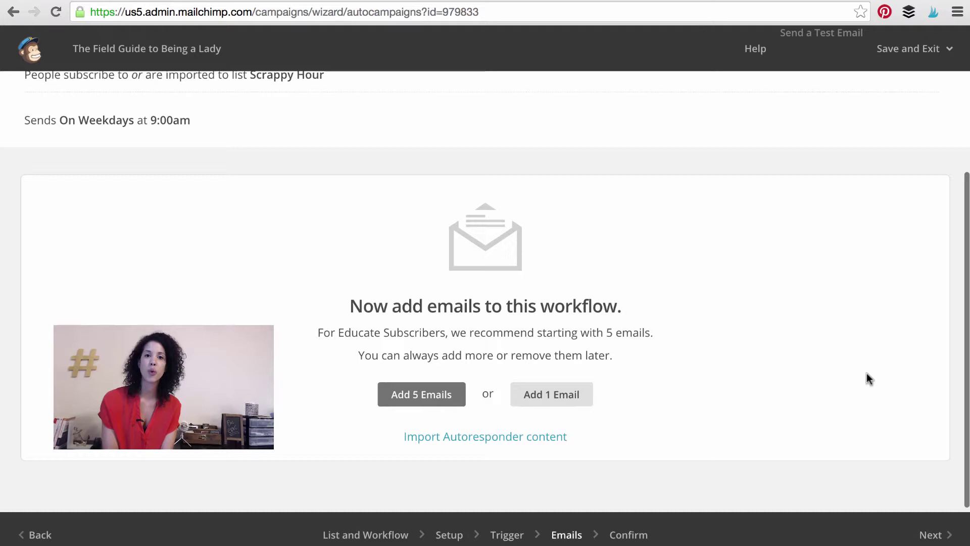
{"action": "scroll", "coordinate": [867, 375], "scroll_direction": "up", "scroll_amount": 1}
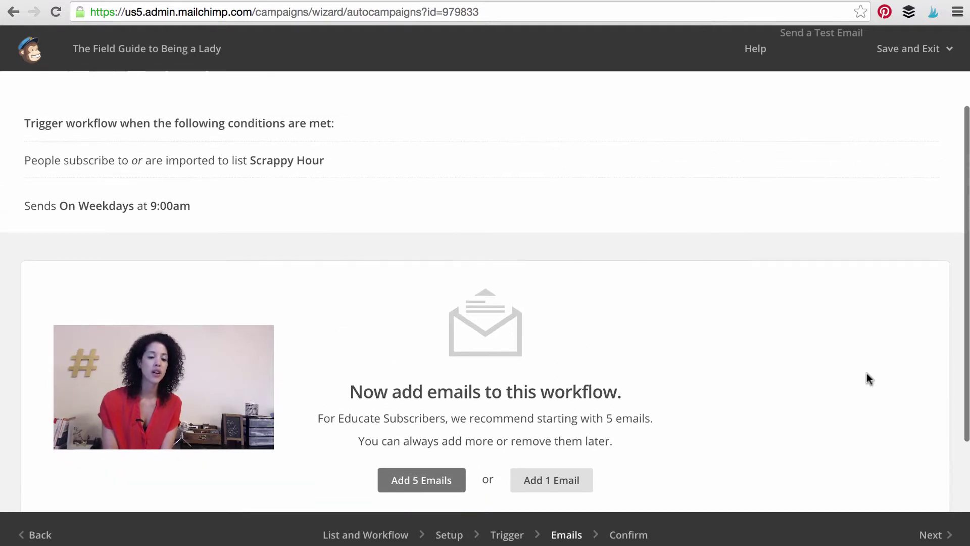
{"action": "scroll", "coordinate": [867, 377], "scroll_direction": "down", "scroll_amount": 2}
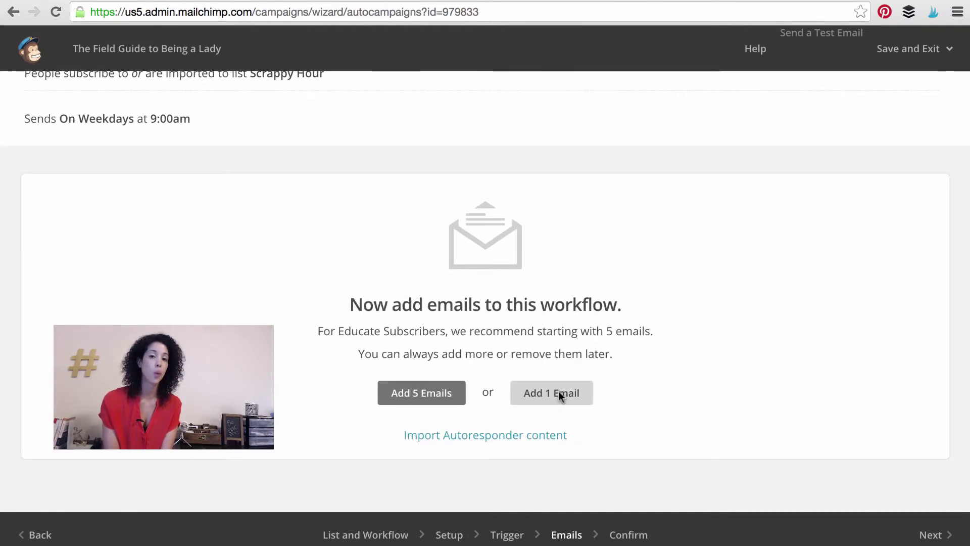
{"action": "left_click", "coordinate": [407, 398]}
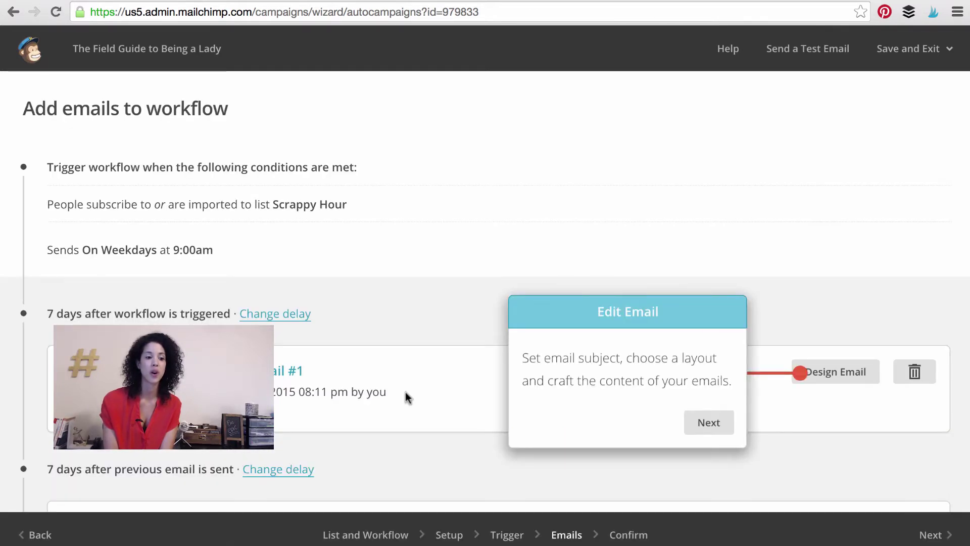
{"action": "scroll", "coordinate": [392, 441], "scroll_direction": "down", "scroll_amount": 5}
{"action": "scroll", "coordinate": [390, 439], "scroll_direction": "down", "scroll_amount": 3}
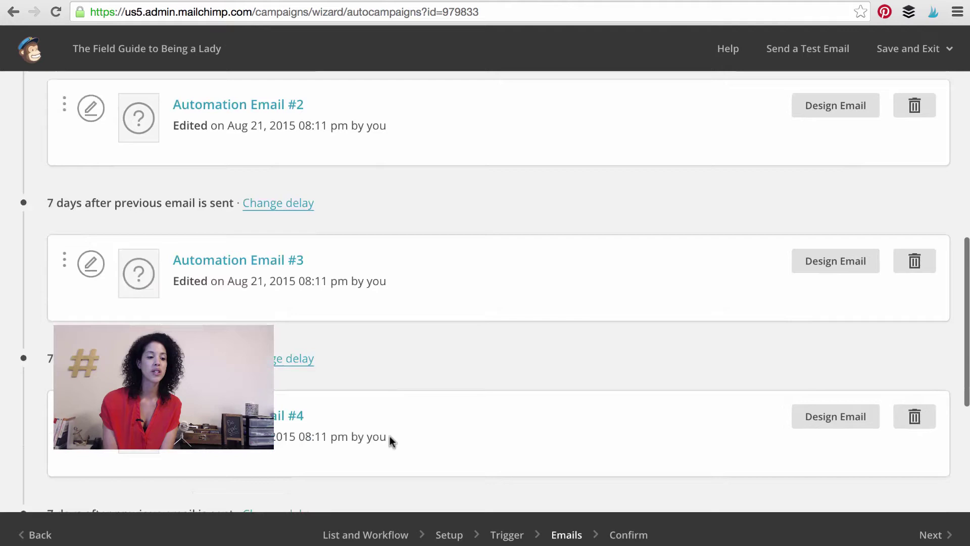
{"action": "scroll", "coordinate": [389, 440], "scroll_direction": "up", "scroll_amount": 8}
{"action": "scroll", "coordinate": [386, 435], "scroll_direction": "down", "scroll_amount": 1}
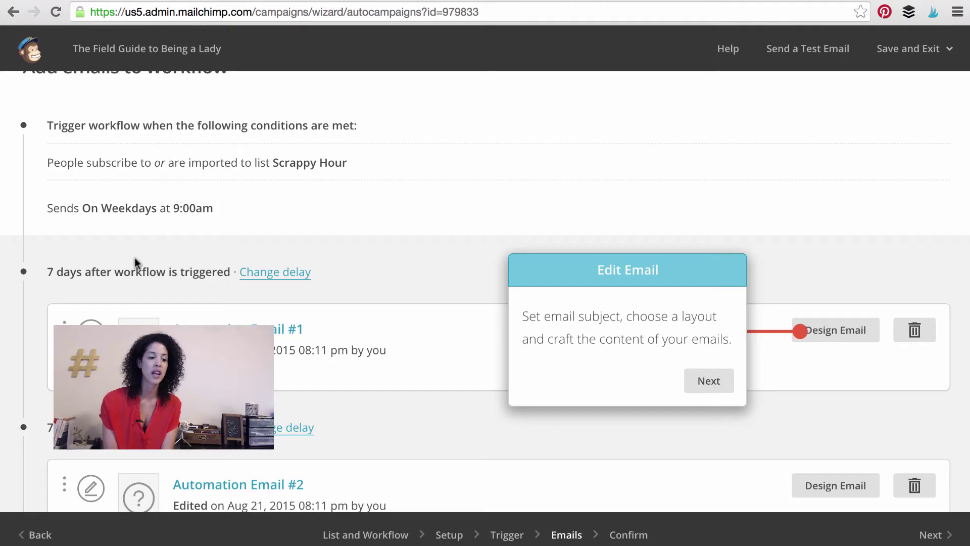
Step: Delay the first email 1 hour after the trigger and apply it to all emails
{"action": "left_click", "coordinate": [271, 275]}
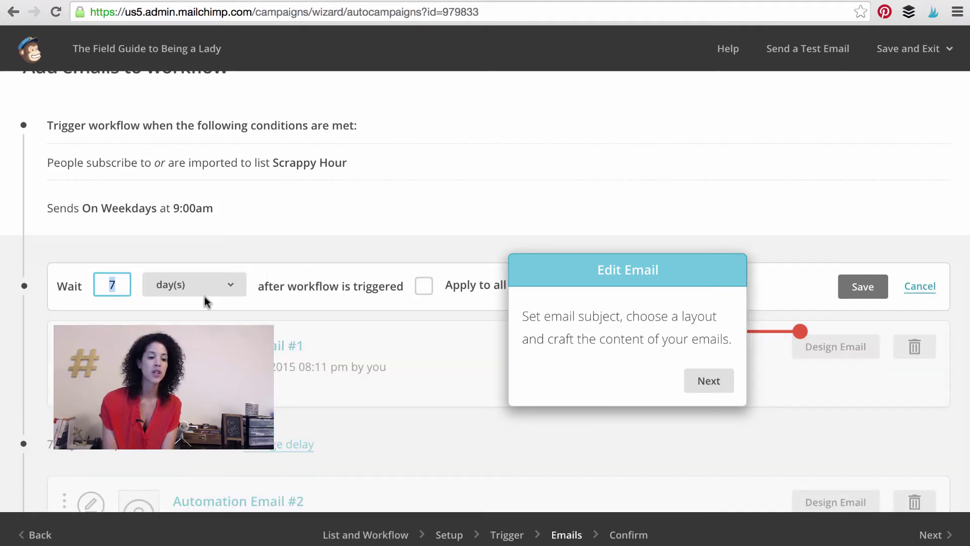
{"action": "type", "text": "1"}
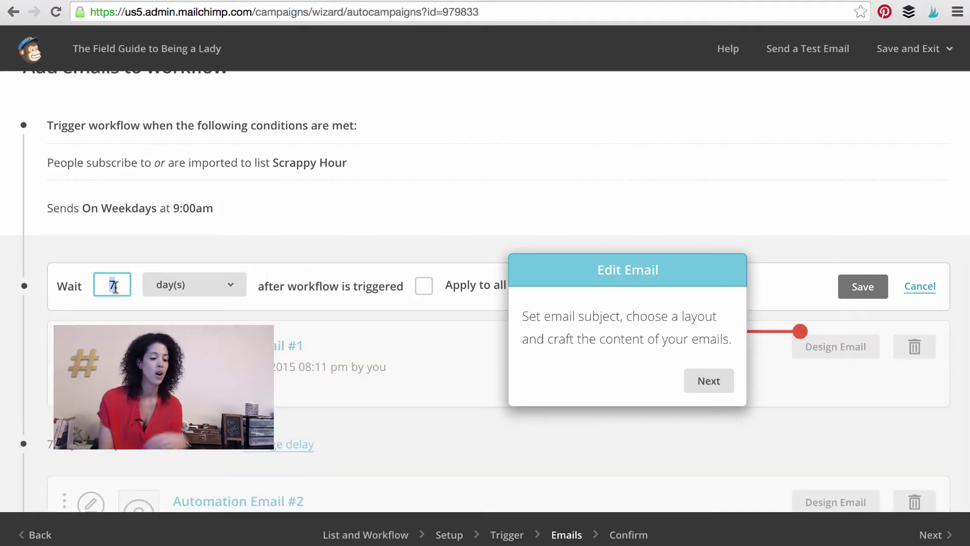
{"action": "left_click", "coordinate": [171, 281]}
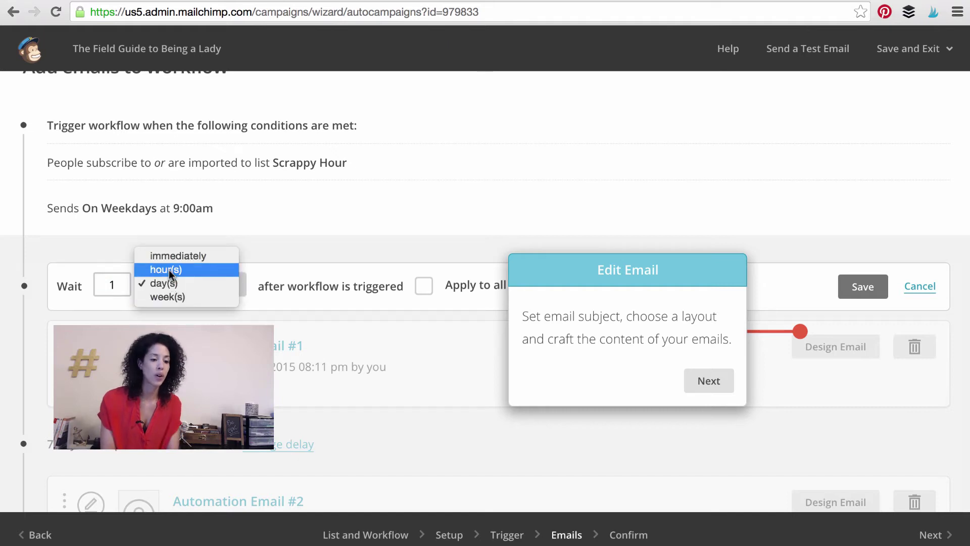
{"action": "left_click", "coordinate": [169, 270]}
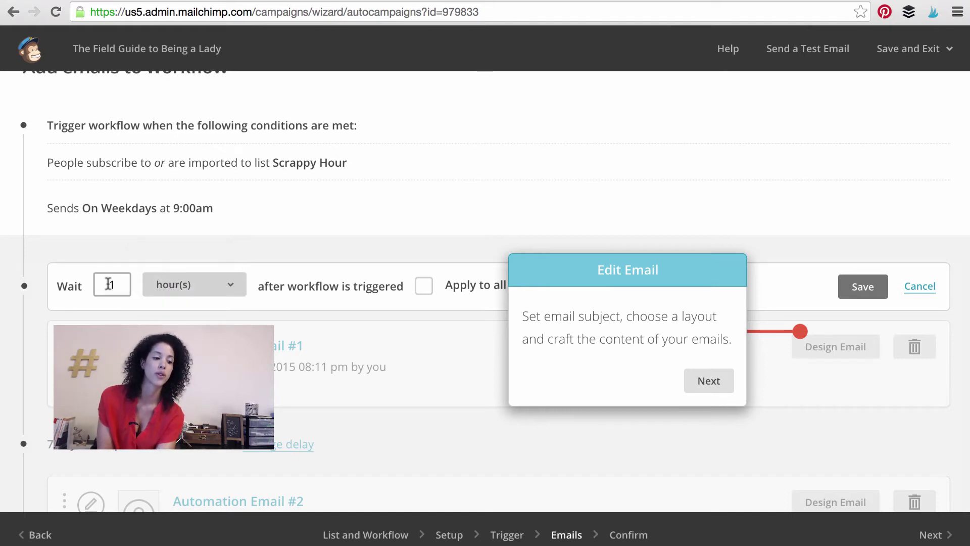
{"action": "left_click", "coordinate": [211, 286]}
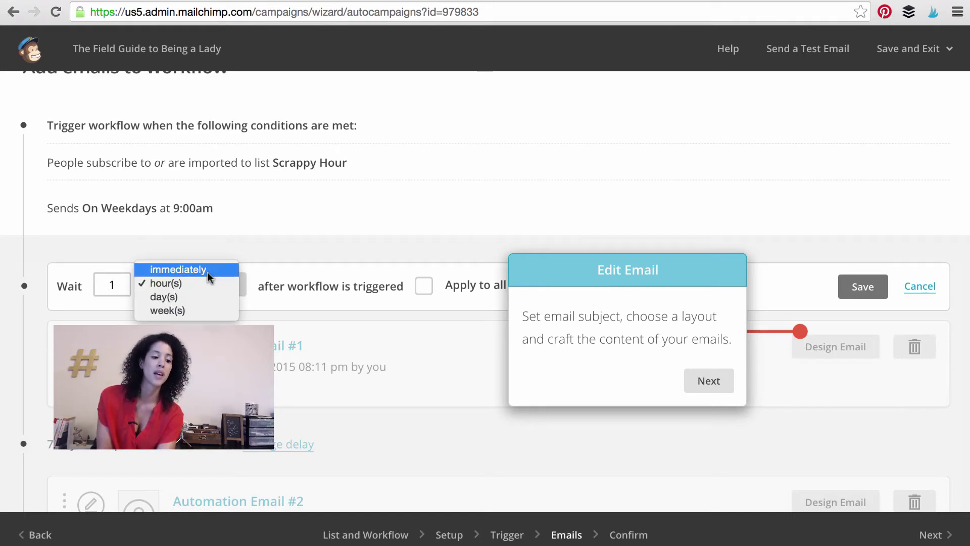
{"action": "left_click", "coordinate": [281, 251]}
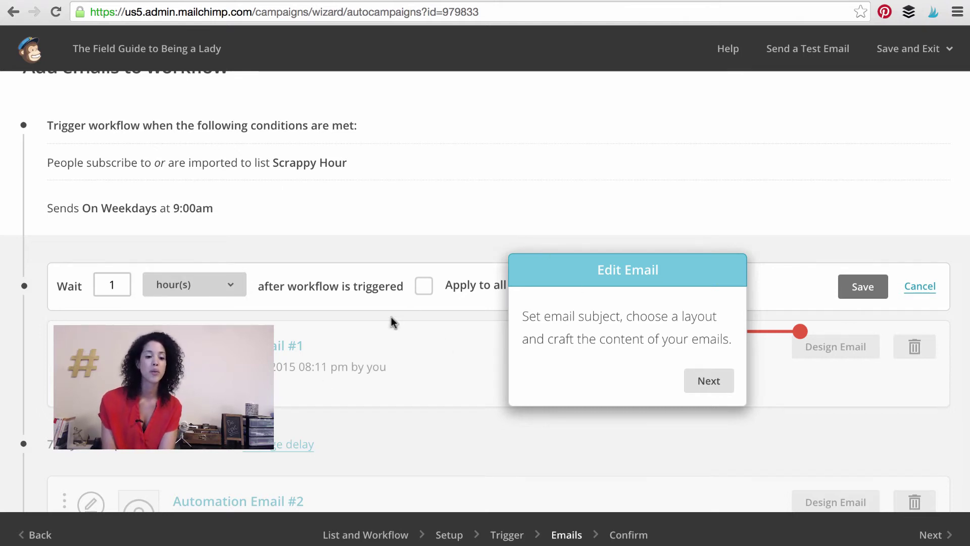
{"action": "scroll", "coordinate": [394, 322], "scroll_direction": "down", "scroll_amount": 1}
{"action": "scroll", "coordinate": [393, 318], "scroll_direction": "down", "scroll_amount": 3}
{"action": "scroll", "coordinate": [393, 317], "scroll_direction": "up", "scroll_amount": 3}
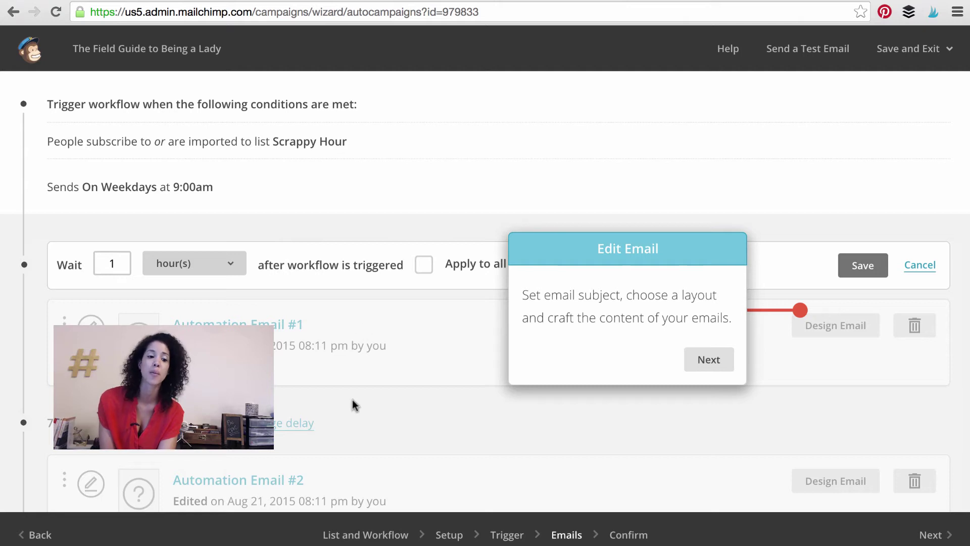
{"action": "left_click", "coordinate": [424, 265]}
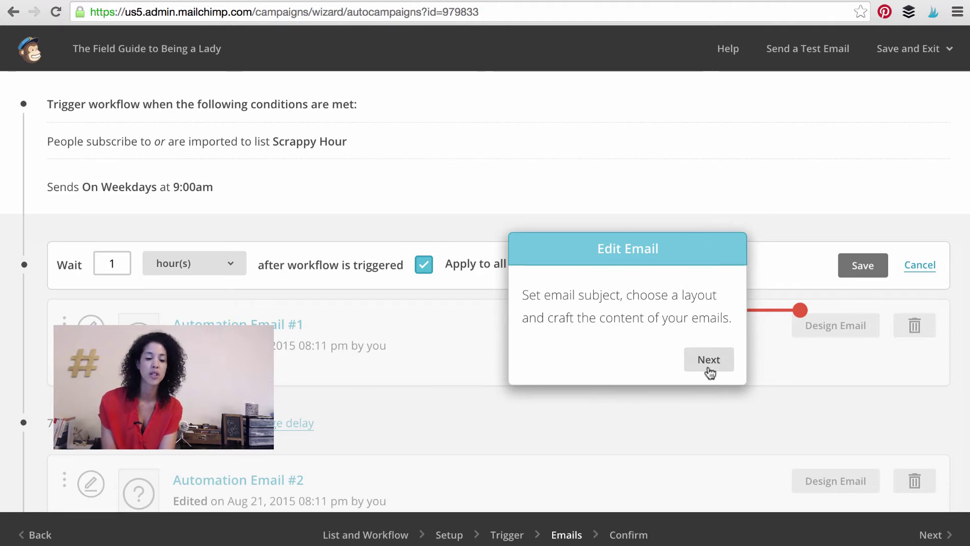
{"action": "left_click", "coordinate": [863, 266]}
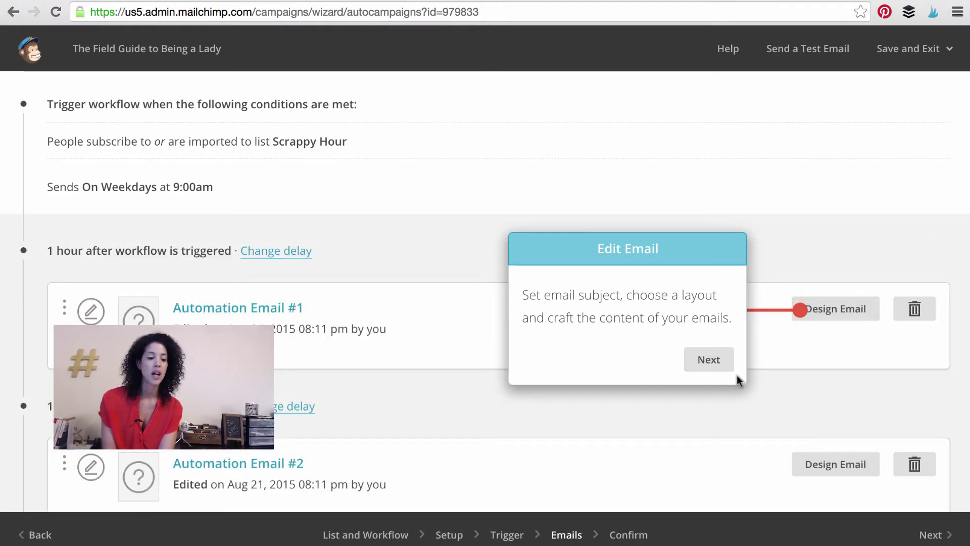
Step: Change the second email's delay to 1 day
{"action": "scroll", "coordinate": [737, 380], "scroll_direction": "down", "scroll_amount": 3}
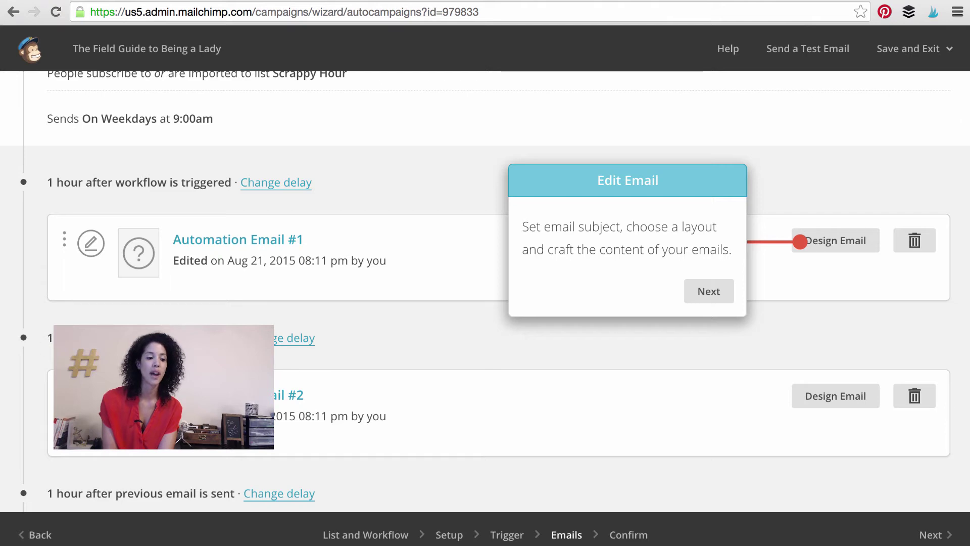
{"action": "scroll", "coordinate": [299, 268], "scroll_direction": "down", "scroll_amount": 3}
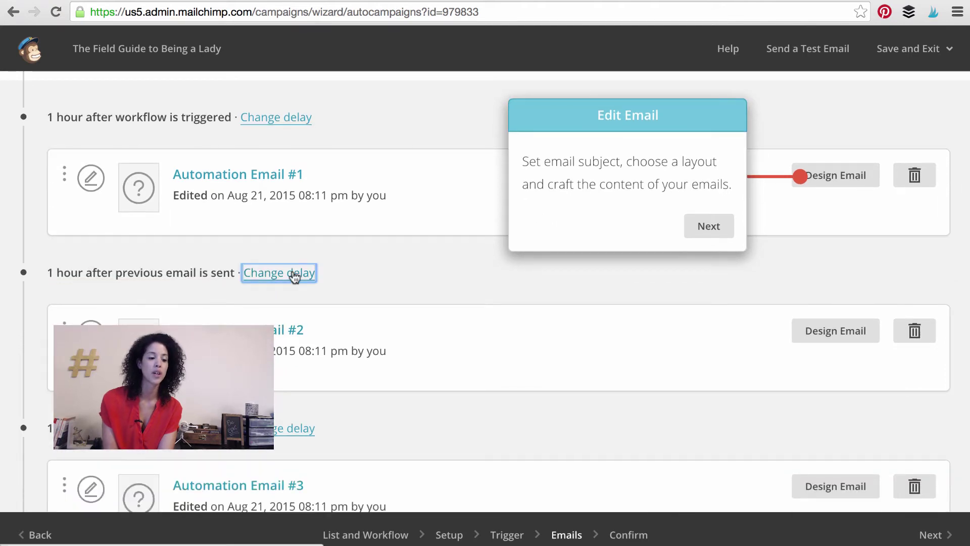
{"action": "left_click", "coordinate": [294, 273]}
{"action": "left_click", "coordinate": [204, 289]}
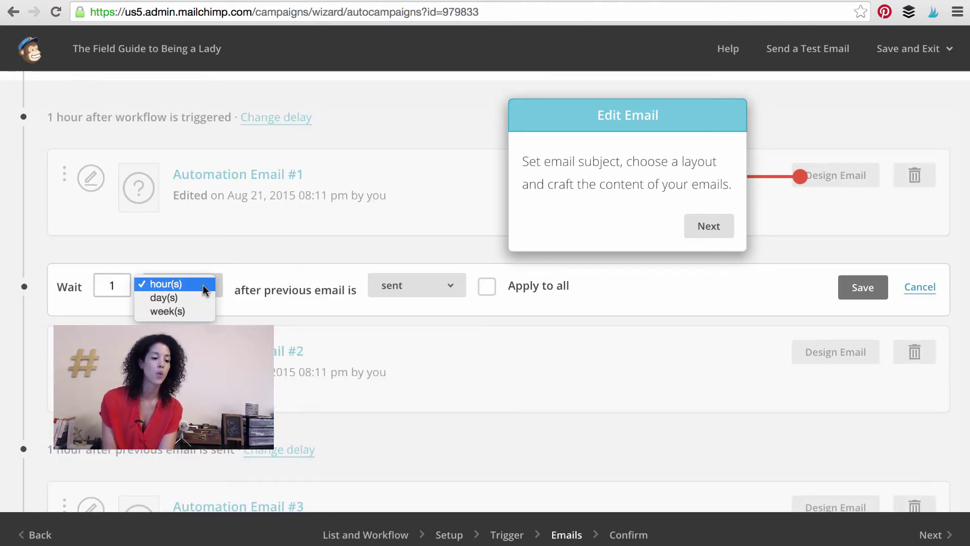
{"action": "left_click", "coordinate": [188, 300]}
{"action": "left_click", "coordinate": [863, 287]}
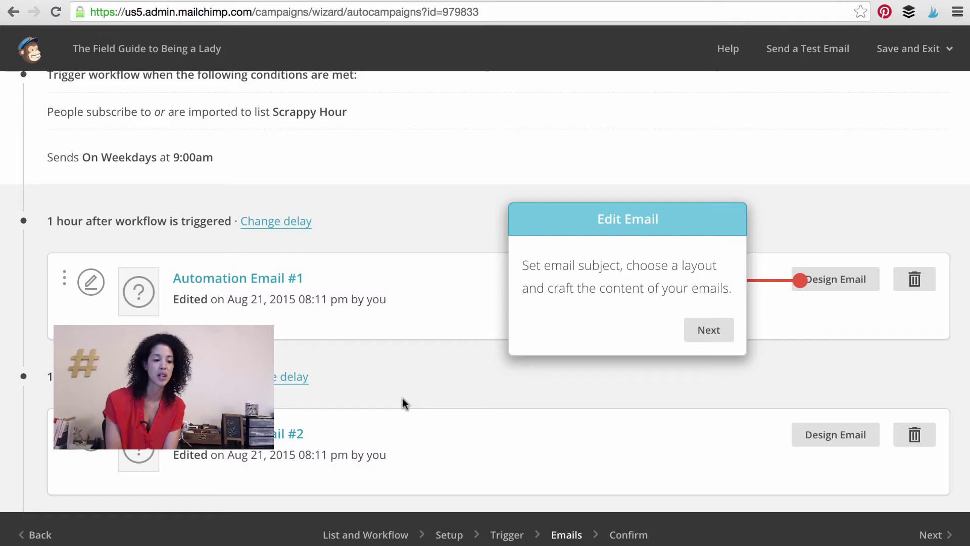
{"action": "scroll", "coordinate": [402, 398], "scroll_direction": "down", "scroll_amount": 10}
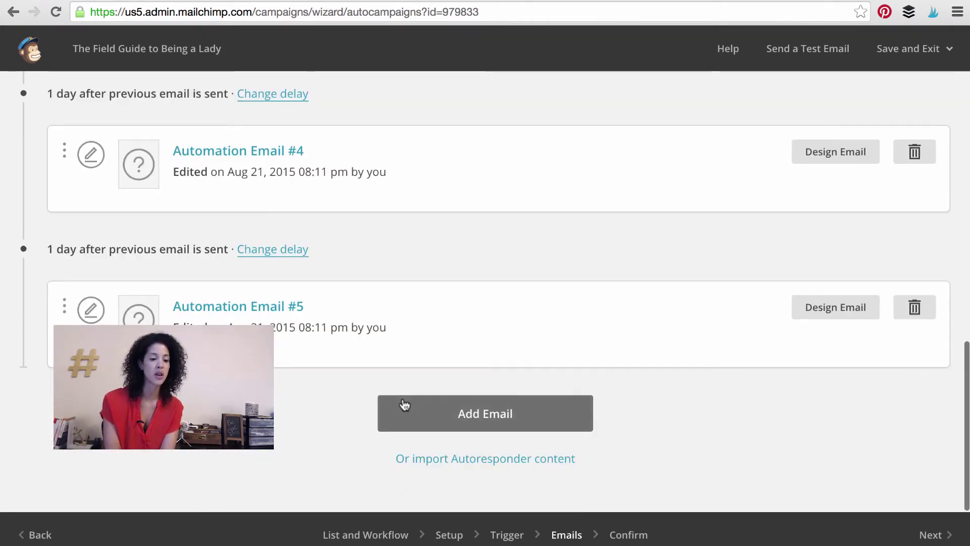
{"action": "scroll", "coordinate": [402, 398], "scroll_direction": "up", "scroll_amount": 10}
{"action": "scroll", "coordinate": [402, 398], "scroll_direction": "down", "scroll_amount": 10}
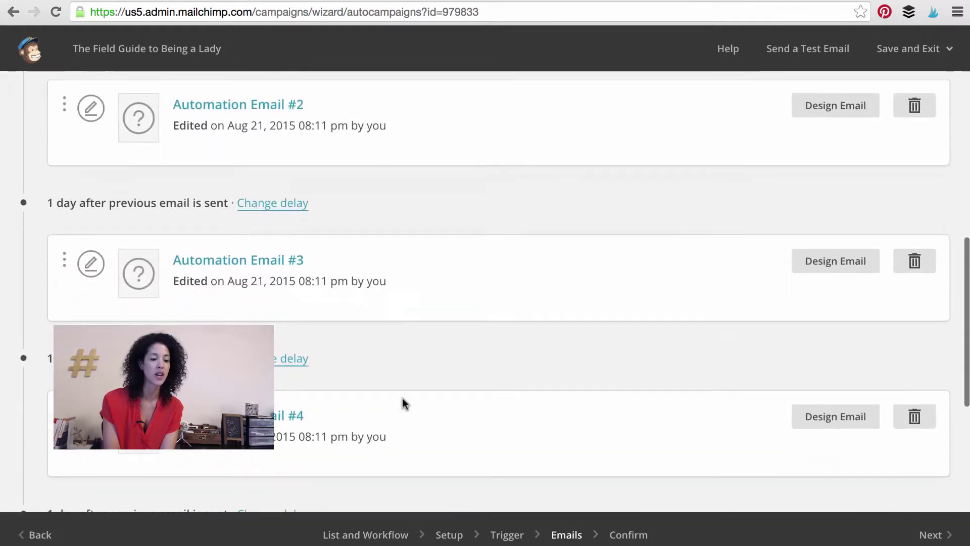
{"action": "scroll", "coordinate": [403, 398], "scroll_direction": "up", "scroll_amount": 13}
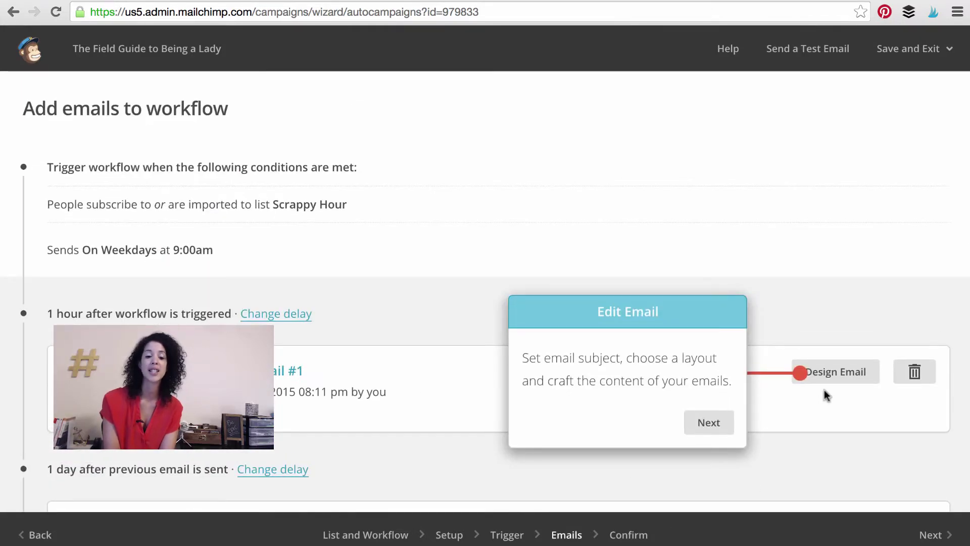
{"action": "scroll", "coordinate": [829, 424], "scroll_direction": "down", "scroll_amount": 5}
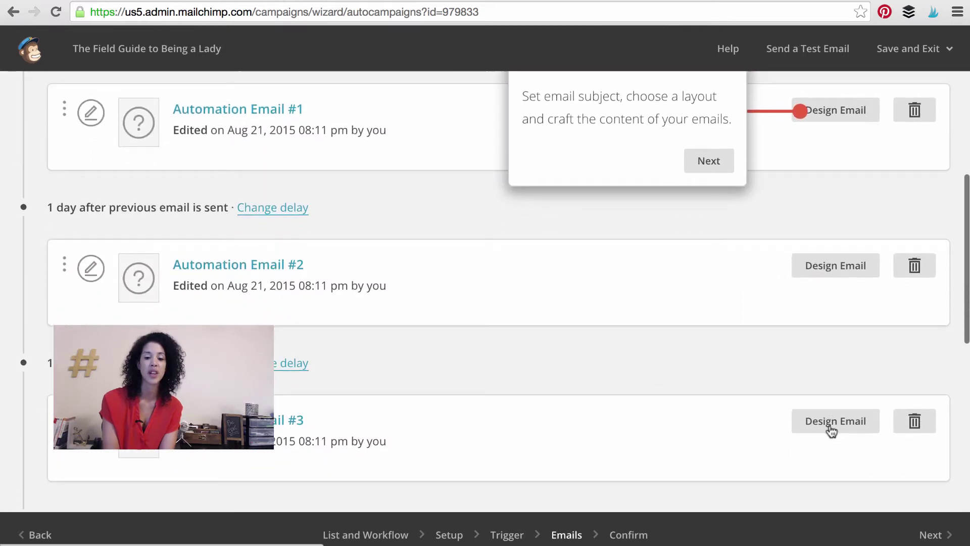
{"action": "scroll", "coordinate": [829, 425], "scroll_direction": "up", "scroll_amount": 5}
Step: Change Email 1's subject to 'The Field Guide to Being a Lady: Episode 1'
{"action": "left_click", "coordinate": [832, 379]}
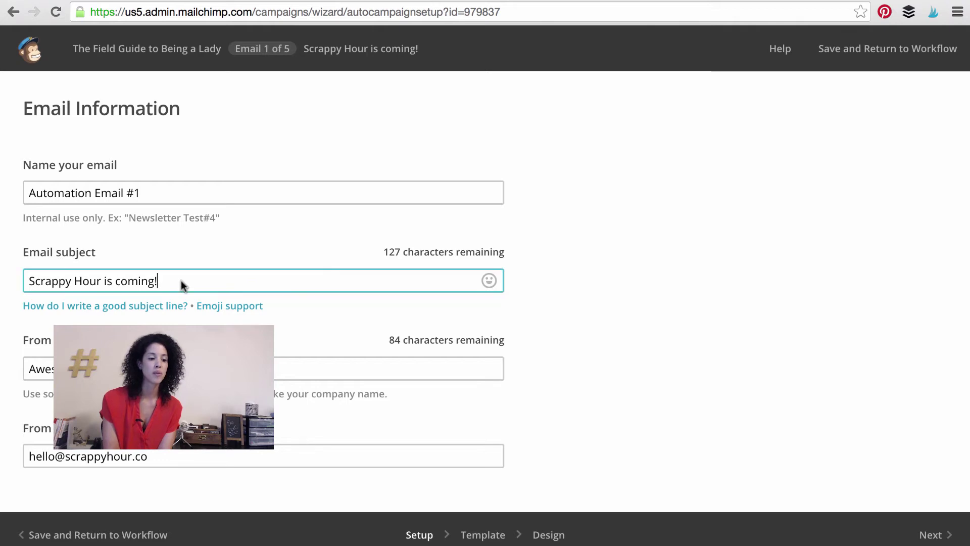
{"action": "left_click_drag", "start_coordinate": [181, 280], "coordinate": [25, 283]}
{"action": "type", "text": "The Field G"}
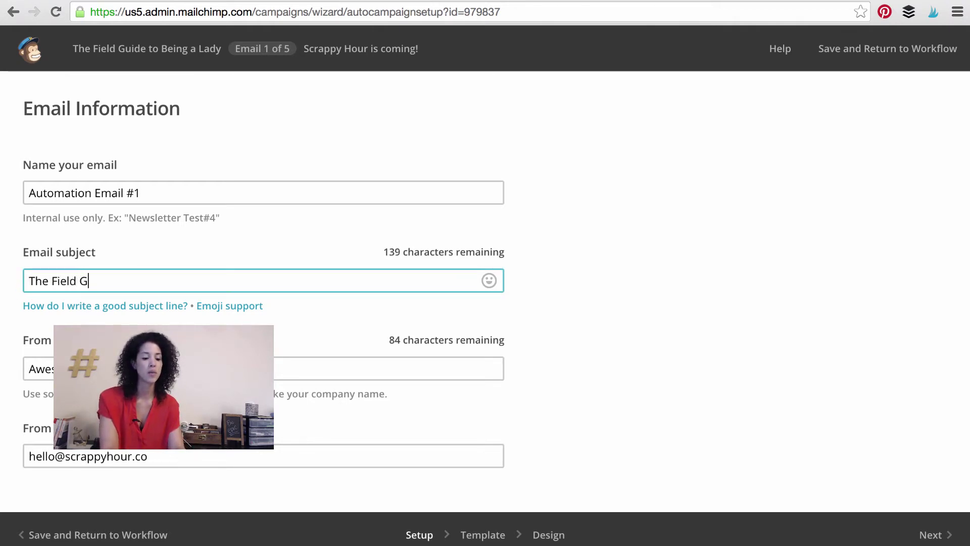
{"action": "type", "text": "uide to Being "}
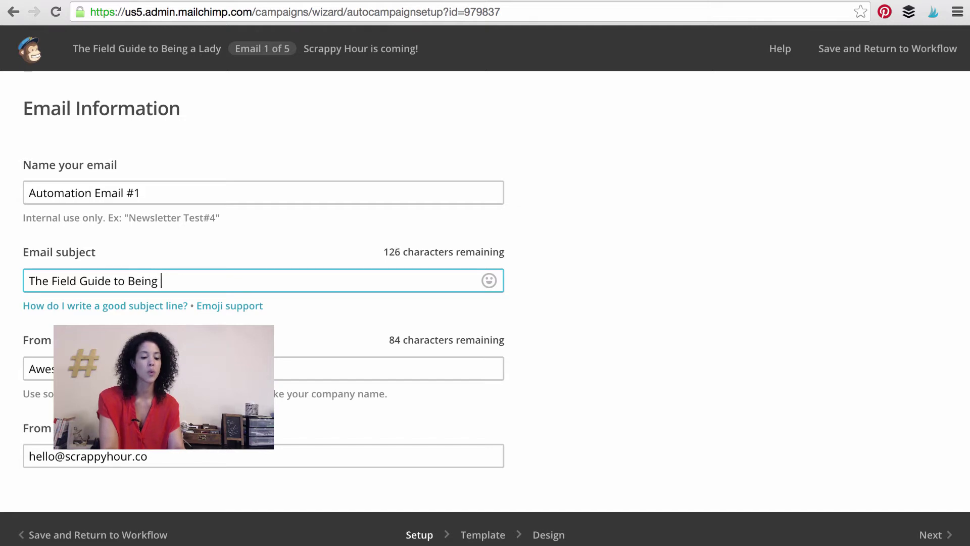
{"action": "type", "text": "a Lady: Episode 1"}
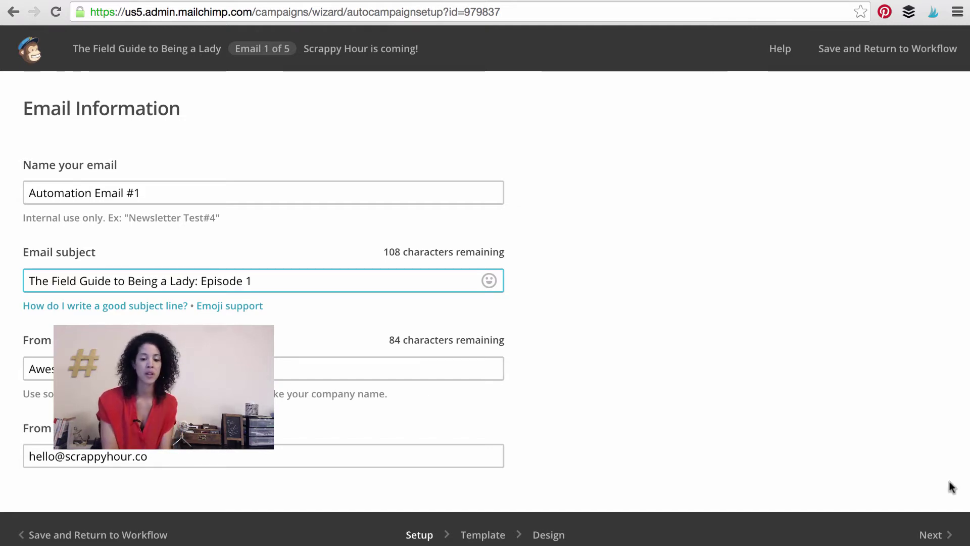
{"action": "left_click", "coordinate": [934, 534]}
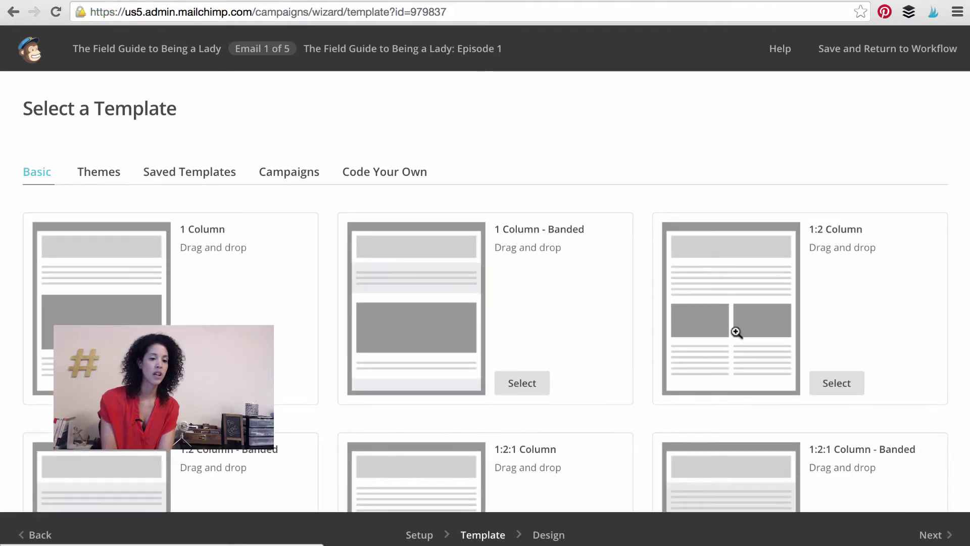
Step: Browse the Themes templates, then choose a Basic layout for Email 1
{"action": "scroll", "coordinate": [339, 209], "scroll_direction": "down", "scroll_amount": 3}
{"action": "scroll", "coordinate": [171, 142], "scroll_direction": "up", "scroll_amount": 3}
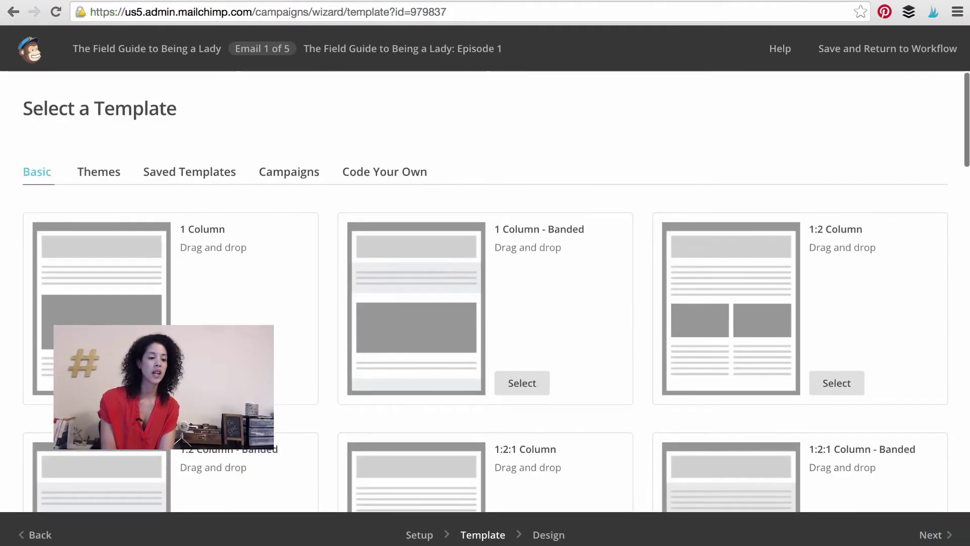
{"action": "left_click", "coordinate": [103, 172]}
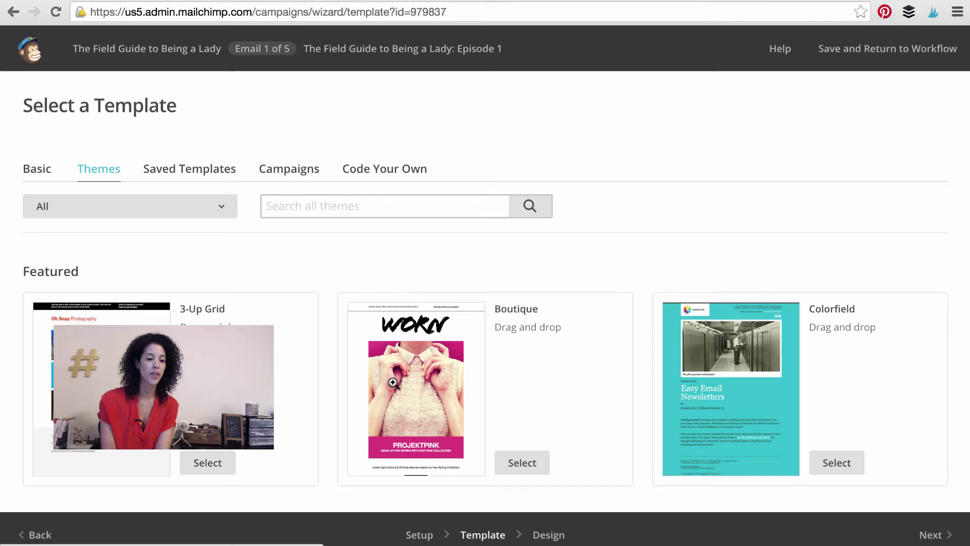
{"action": "scroll", "coordinate": [414, 364], "scroll_direction": "down", "scroll_amount": 1}
{"action": "scroll", "coordinate": [421, 371], "scroll_direction": "down", "scroll_amount": 8}
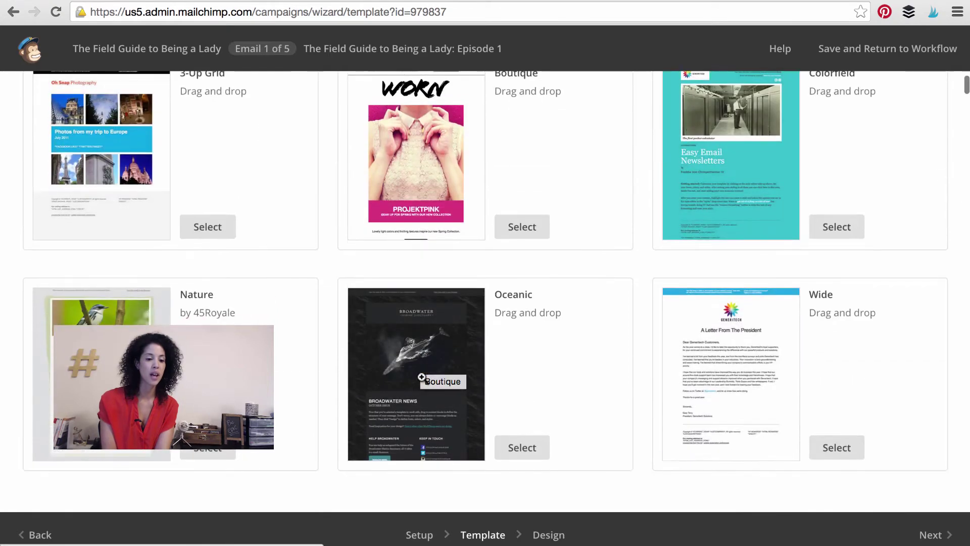
{"action": "scroll", "coordinate": [423, 379], "scroll_direction": "up", "scroll_amount": 9}
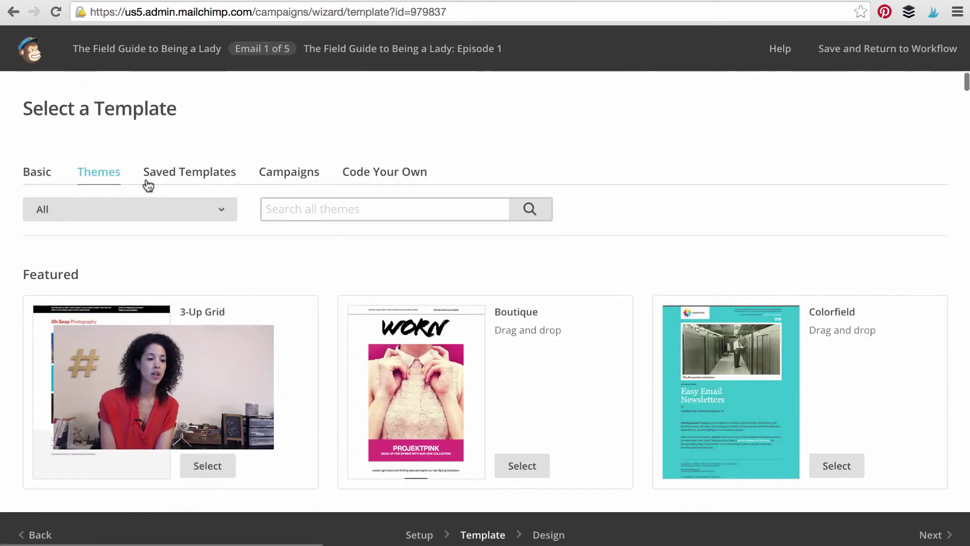
{"action": "left_click", "coordinate": [40, 174]}
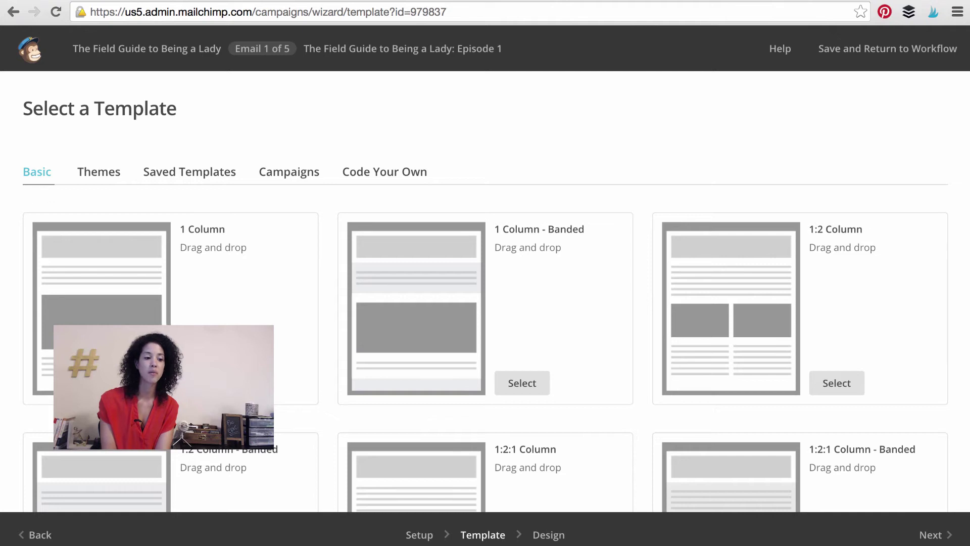
{"action": "left_click", "coordinate": [207, 383]}
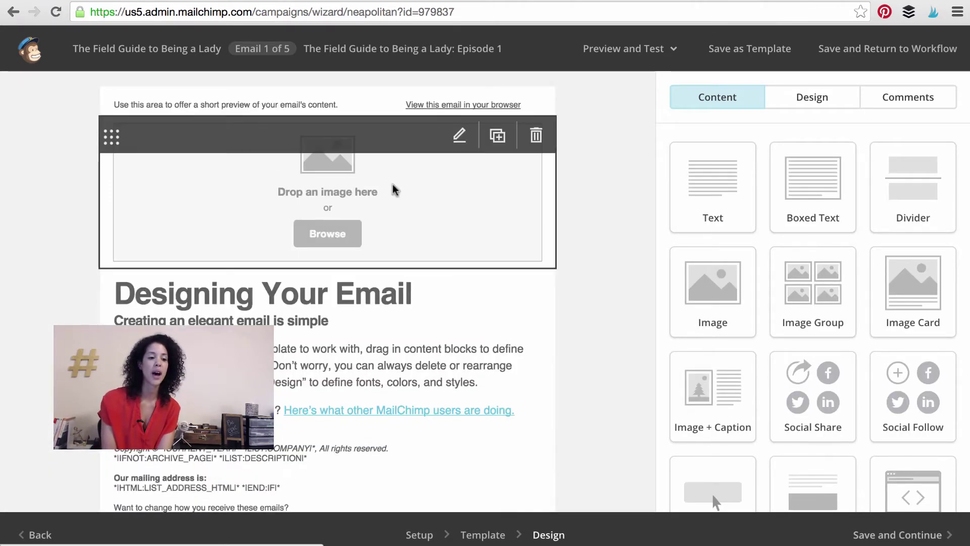
Step: Upload seven images and use Episode-1.png as the email's header image
{"action": "left_click", "coordinate": [327, 235]}
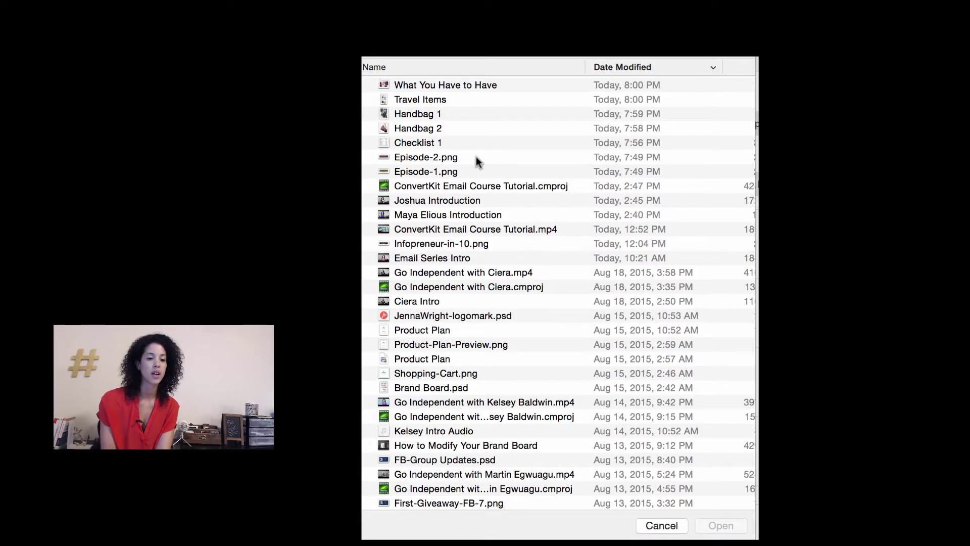
{"action": "left_click", "coordinate": [480, 85]}
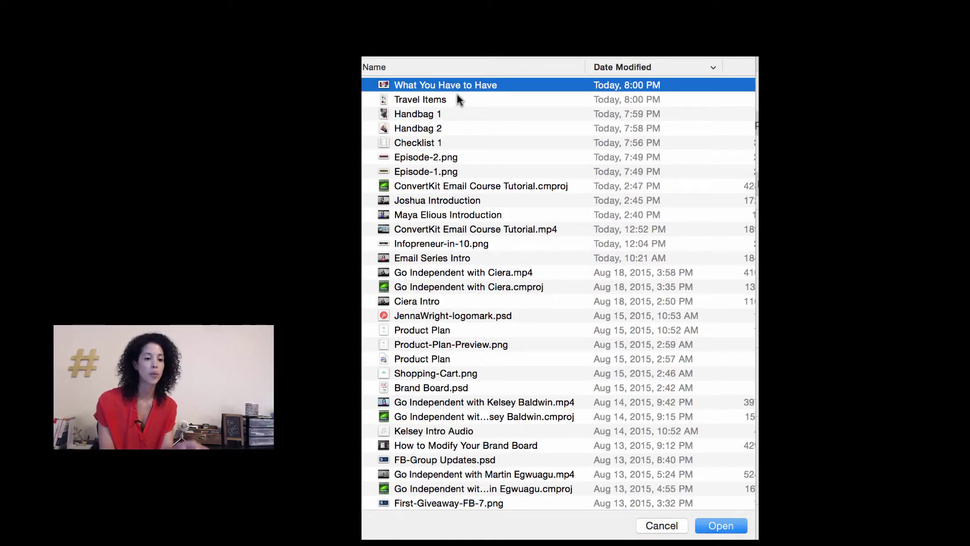
{"action": "left_click", "coordinate": [426, 126], "text": "shift"}
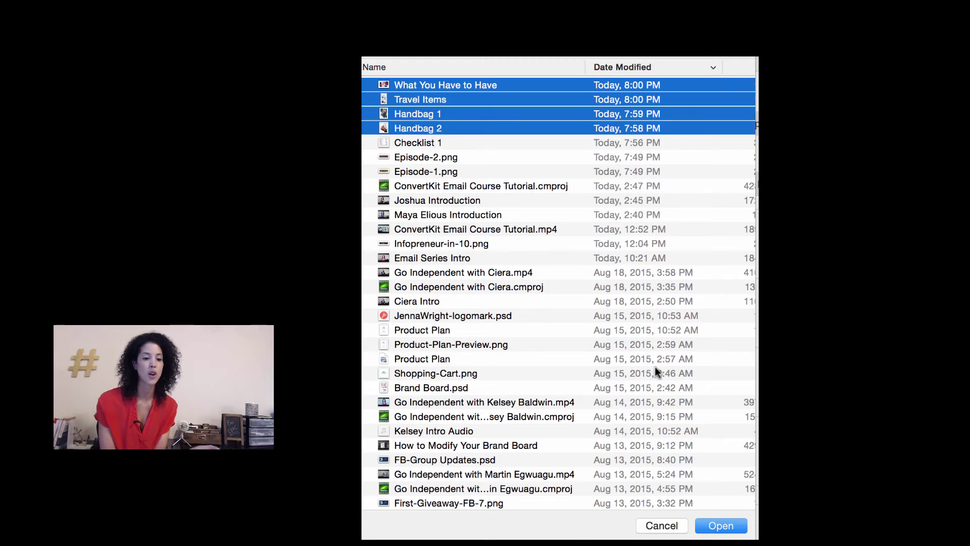
{"action": "key", "text": "shift+Down"}
{"action": "key", "text": "shift+Down"}
{"action": "key", "text": "shift+Down"}
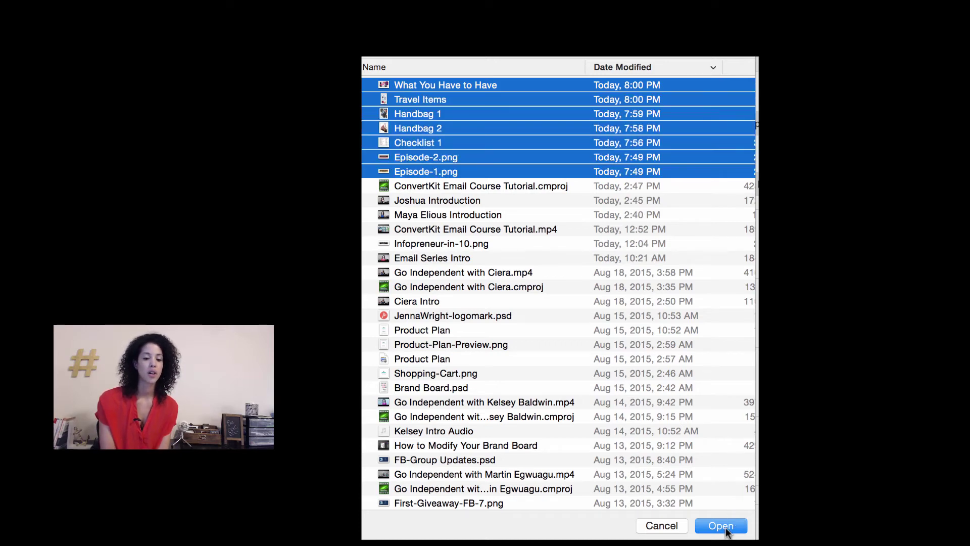
{"action": "left_click", "coordinate": [721, 525]}
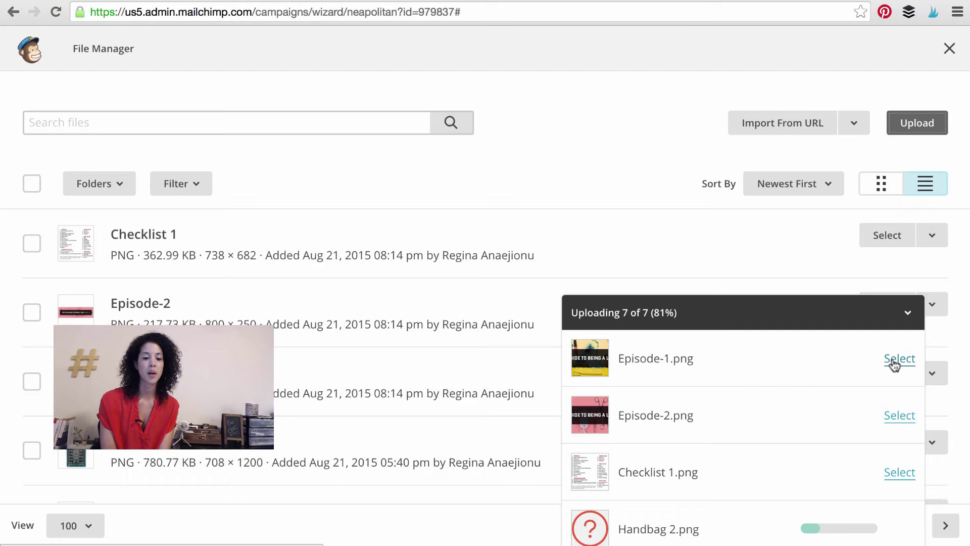
{"action": "left_click", "coordinate": [894, 359]}
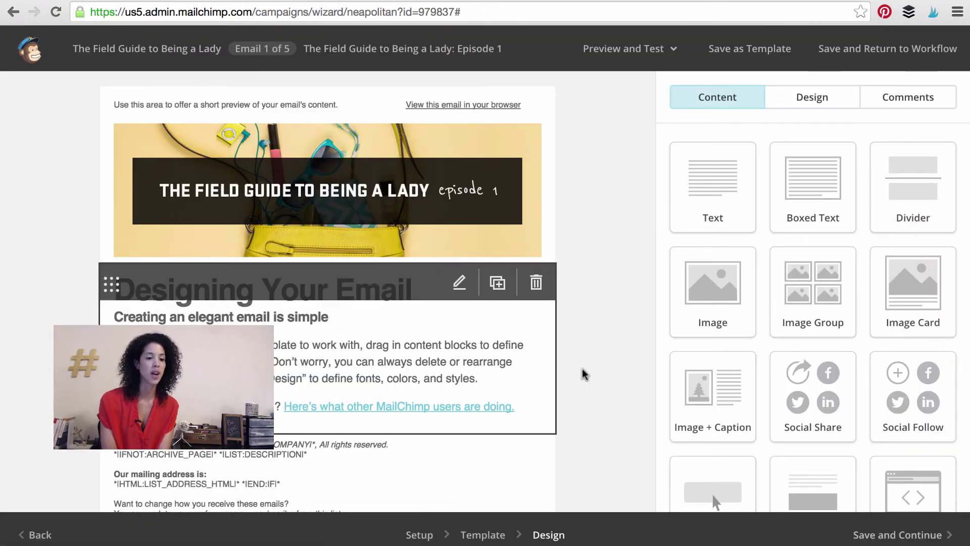
Step: Replace the body placeholder with the pasted article text, stripped of formatting
{"action": "left_click", "coordinate": [376, 348]}
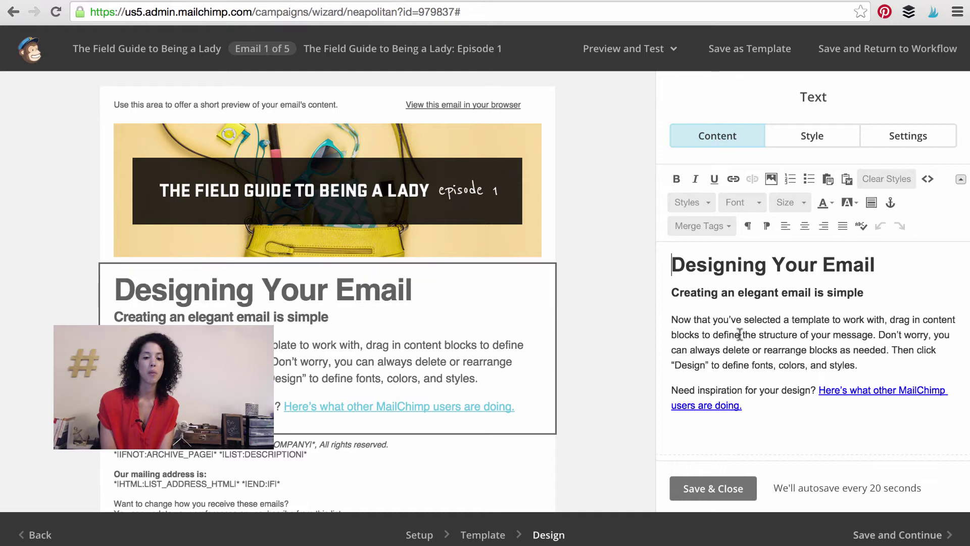
{"action": "left_click_drag", "start_coordinate": [767, 405], "coordinate": [654, 249]}
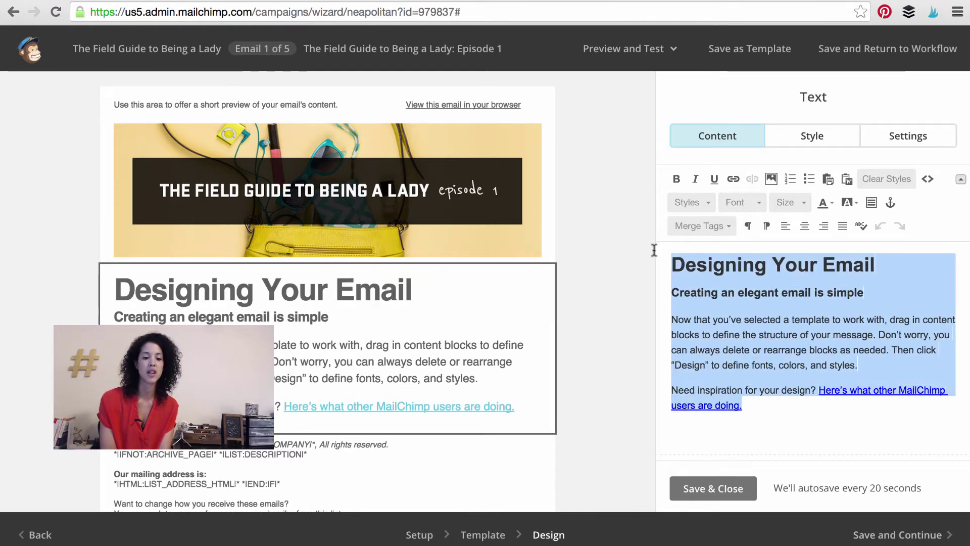
{"action": "left_click", "coordinate": [889, 183]}
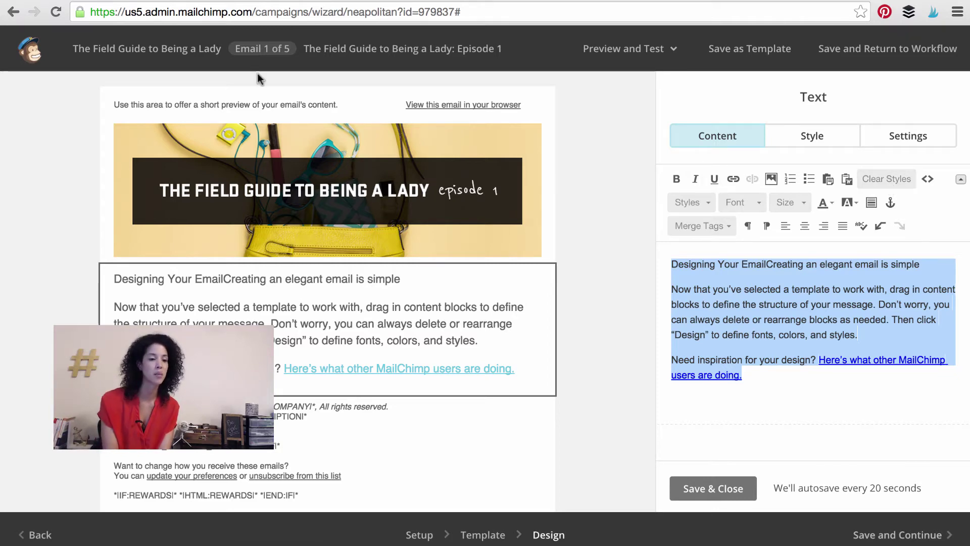
{"action": "key", "text": "ctrl+v"}
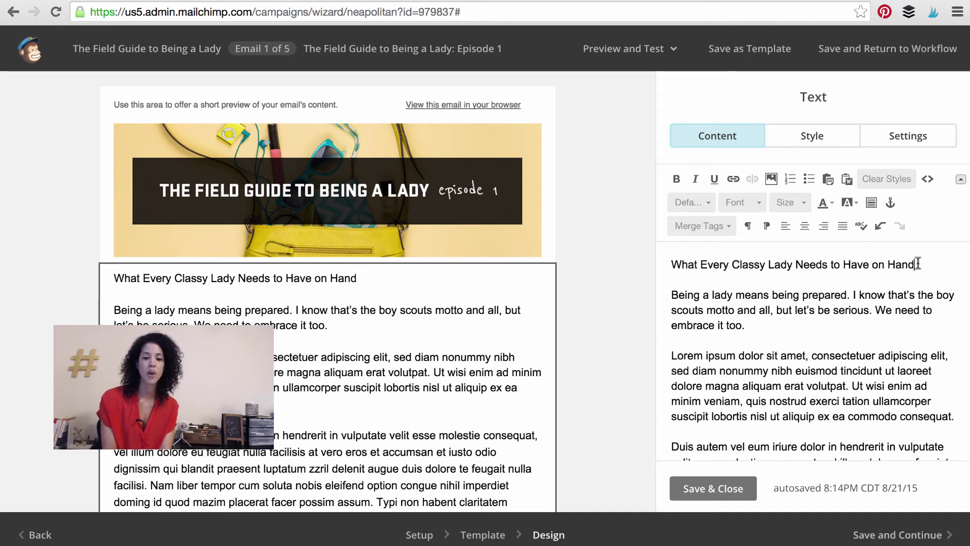
Step: Make the heading 'What Every Classy Lady Needs to Have on Hand' bold, centred, size 24
{"action": "left_click_drag", "start_coordinate": [918, 263], "coordinate": [709, 260]}
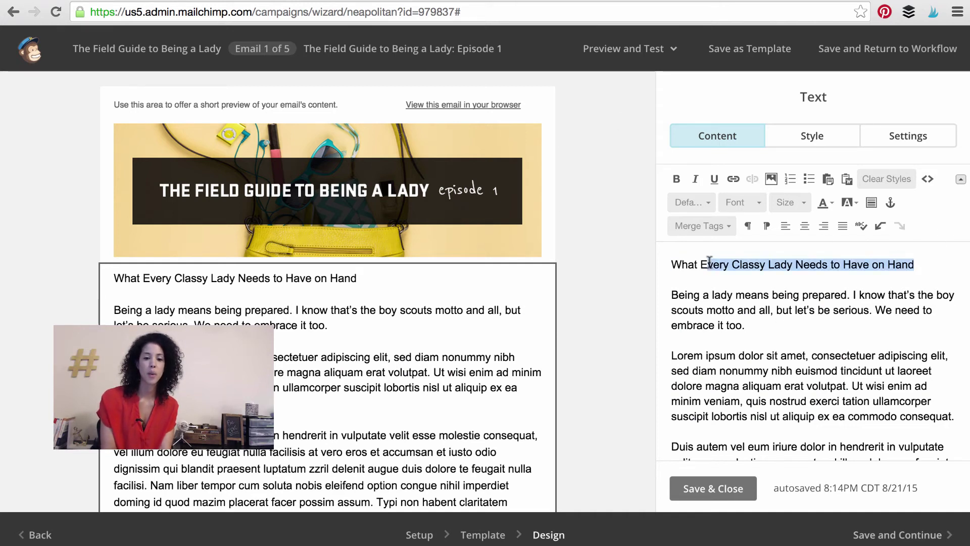
{"action": "left_click", "coordinate": [677, 180]}
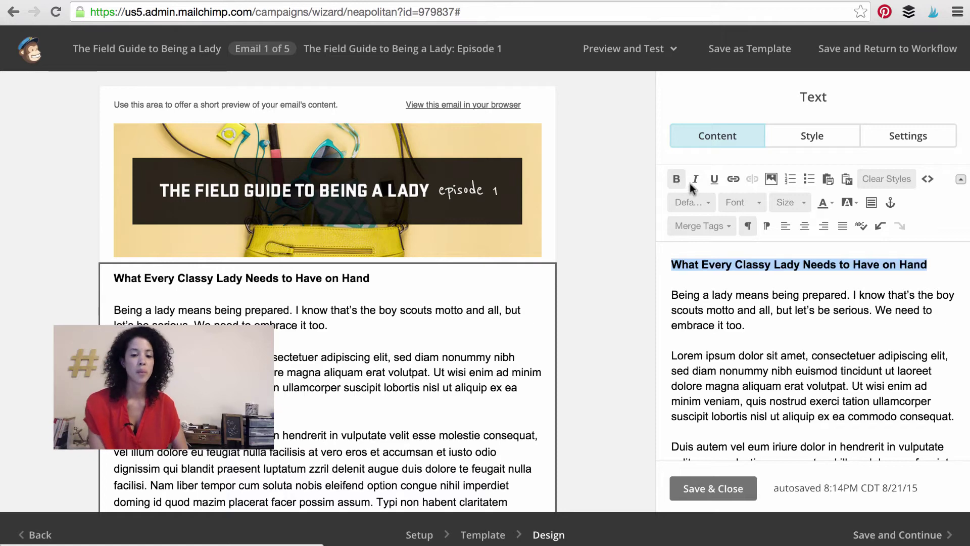
{"action": "left_click", "coordinate": [788, 202]}
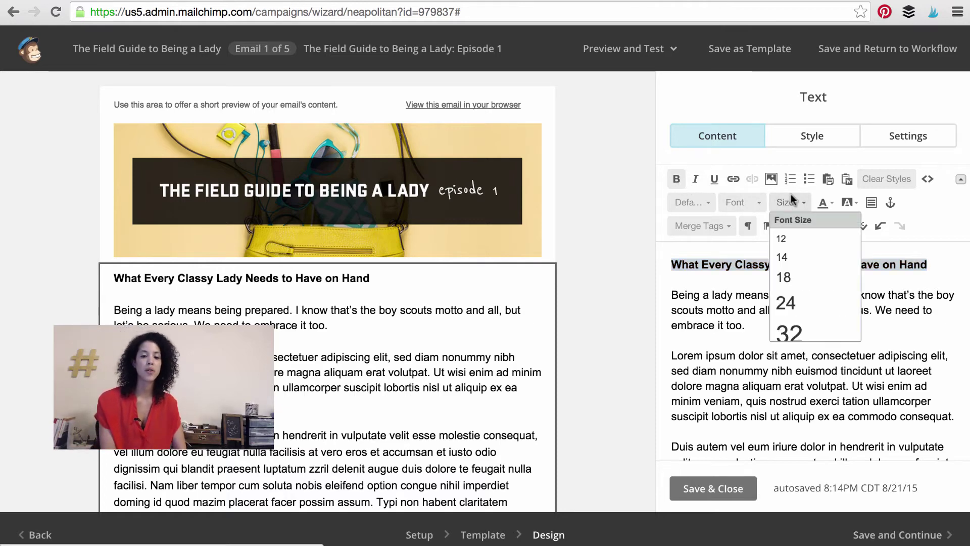
{"action": "left_click", "coordinate": [790, 286]}
{"action": "left_click", "coordinate": [804, 226]}
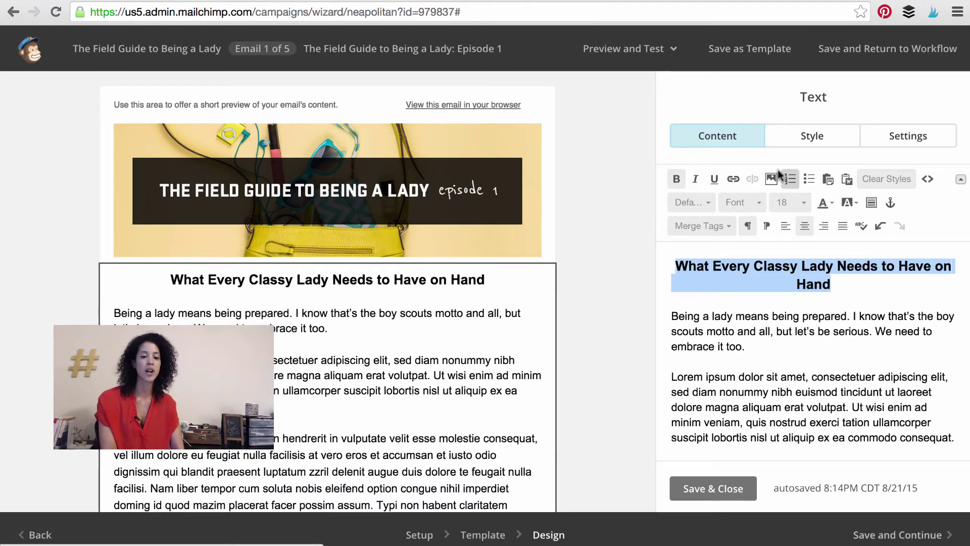
{"action": "left_click", "coordinate": [790, 202]}
{"action": "scroll", "coordinate": [790, 322], "scroll_direction": "down", "scroll_amount": 1}
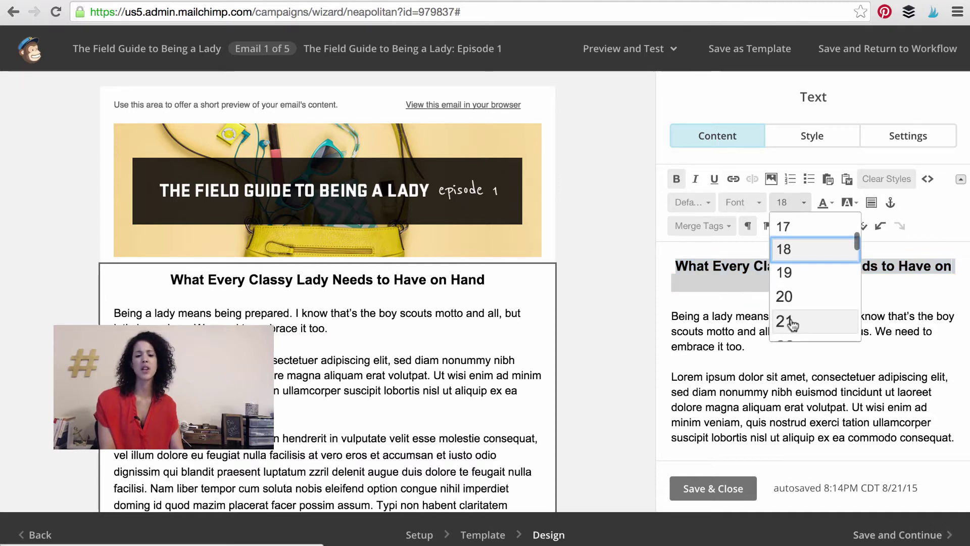
{"action": "scroll", "coordinate": [792, 323], "scroll_direction": "down", "scroll_amount": 3}
{"action": "left_click", "coordinate": [789, 322]}
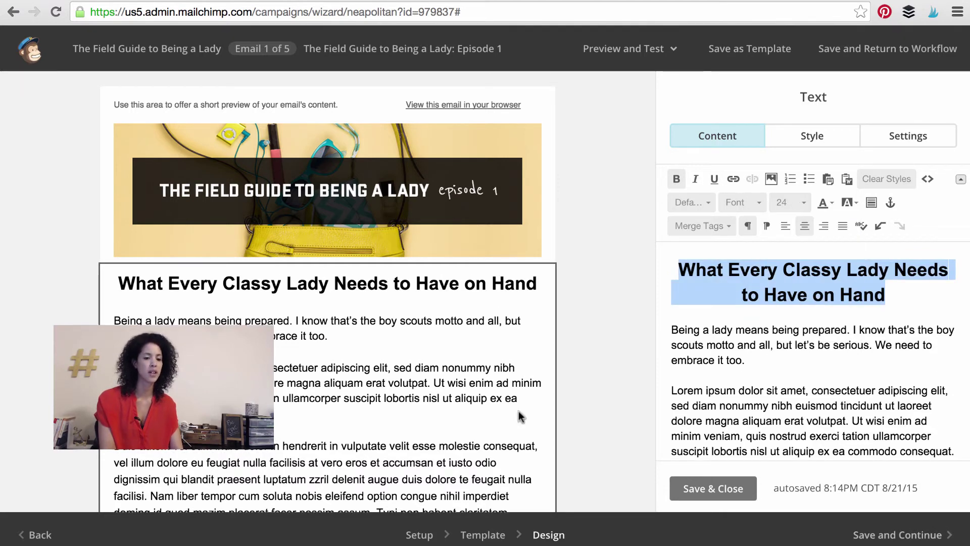
{"action": "left_click", "coordinate": [895, 388]}
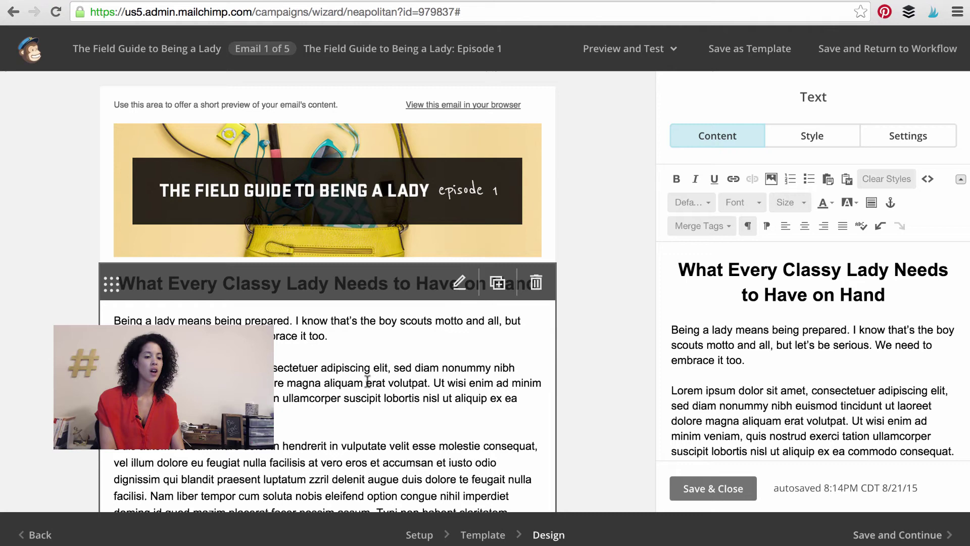
{"action": "scroll", "coordinate": [367, 380], "scroll_direction": "down", "scroll_amount": 4}
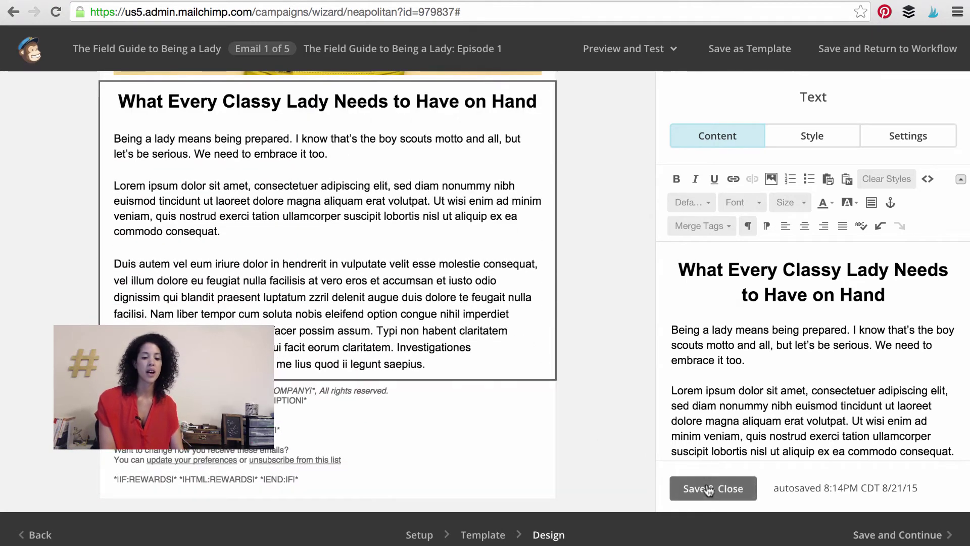
{"action": "left_click", "coordinate": [709, 490]}
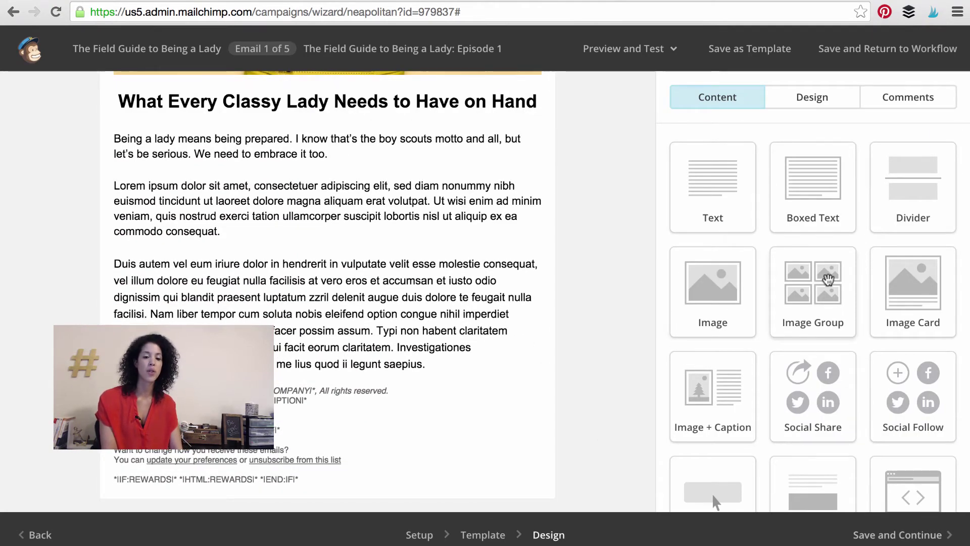
Step: Add an image block below the article holding What You Have to Have.png
{"action": "left_click_drag", "start_coordinate": [728, 285], "coordinate": [391, 367]}
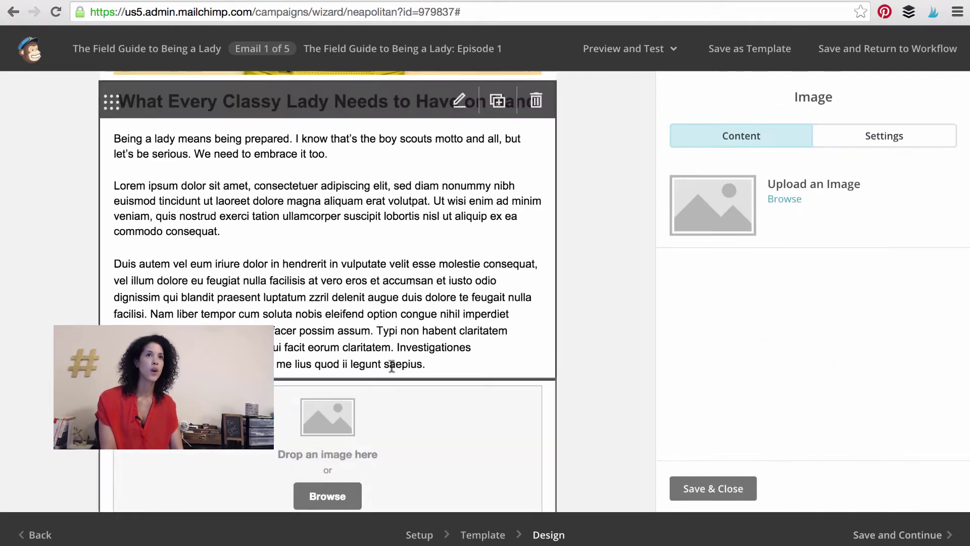
{"action": "left_click", "coordinate": [784, 199]}
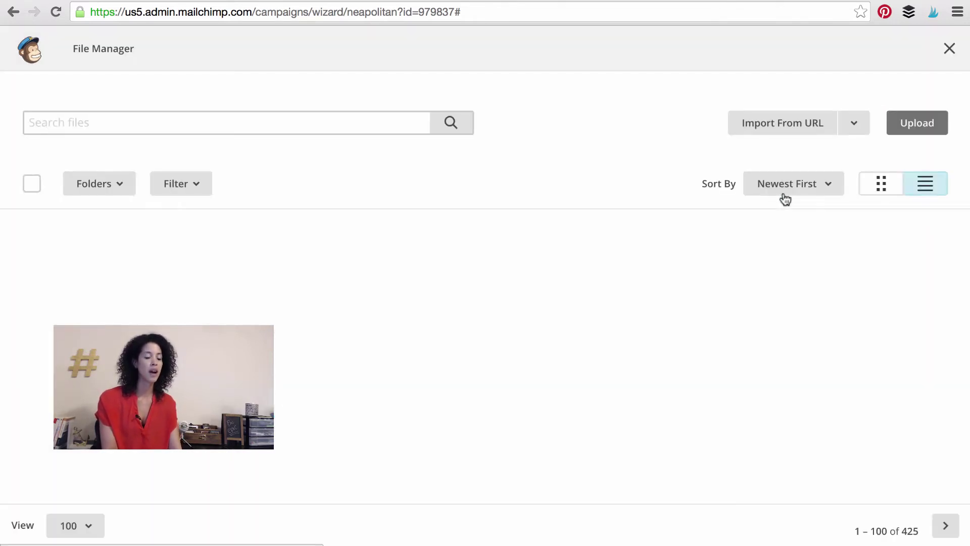
{"action": "scroll", "coordinate": [576, 324], "scroll_direction": "down", "scroll_amount": 2}
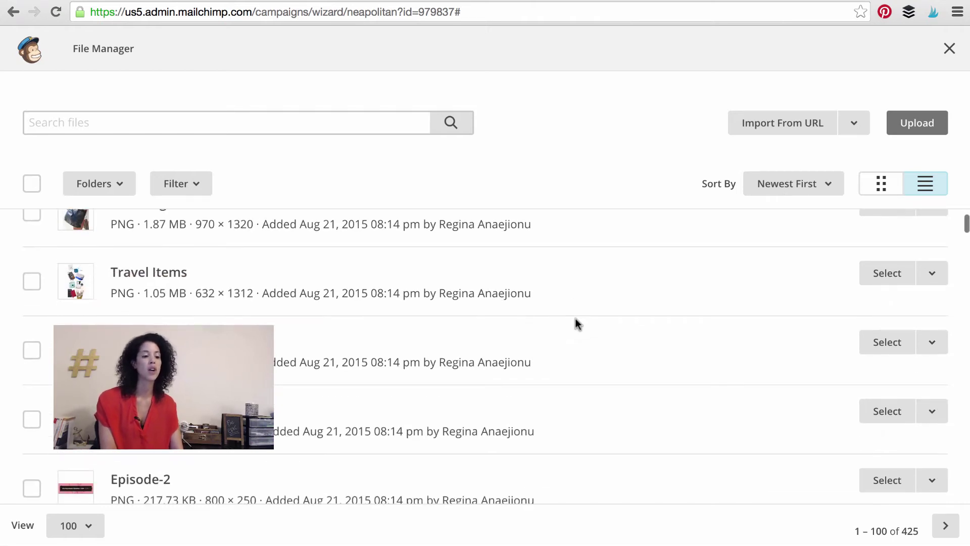
{"action": "left_click", "coordinate": [882, 343]}
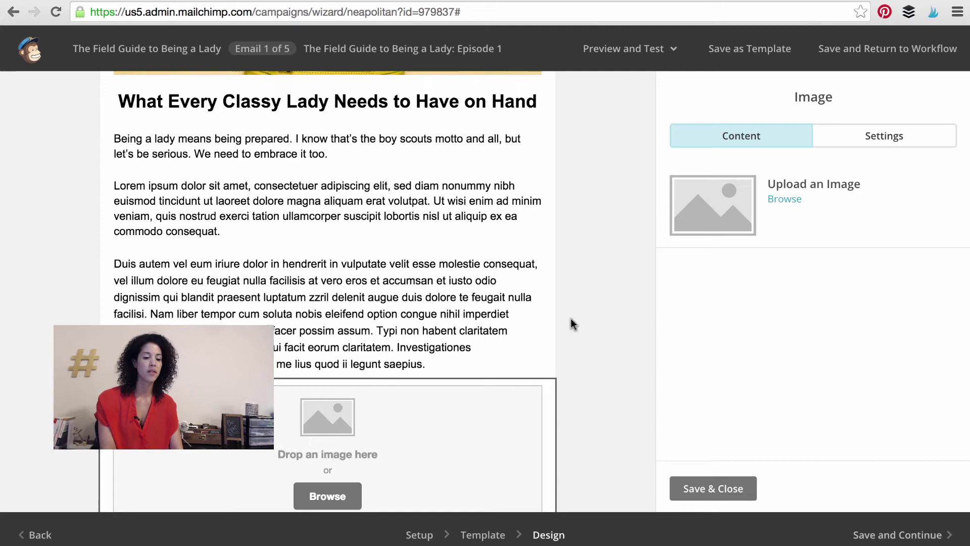
{"action": "scroll", "coordinate": [583, 387], "scroll_direction": "down", "scroll_amount": 2}
{"action": "scroll", "coordinate": [584, 390], "scroll_direction": "down", "scroll_amount": 4}
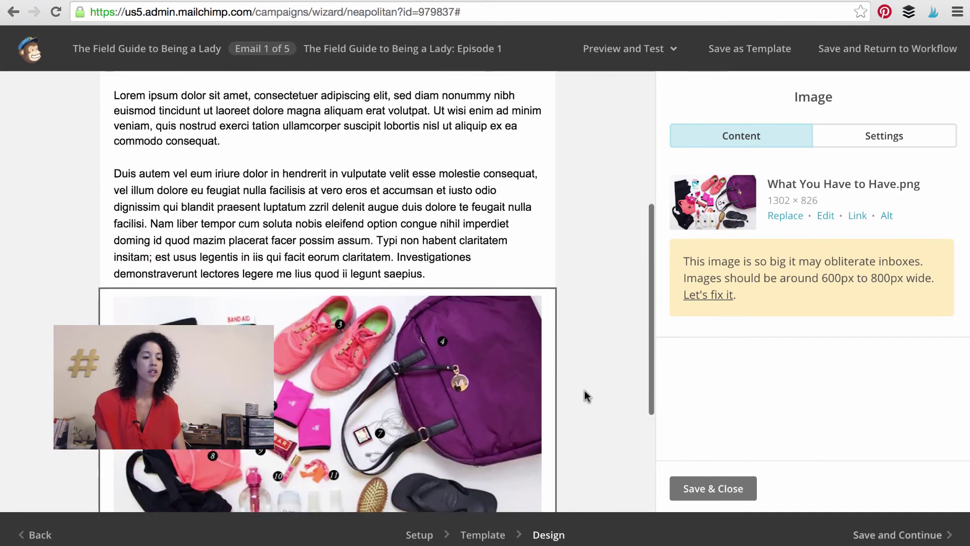
{"action": "scroll", "coordinate": [584, 390], "scroll_direction": "up", "scroll_amount": 2}
{"action": "scroll", "coordinate": [582, 387], "scroll_direction": "up", "scroll_amount": 2}
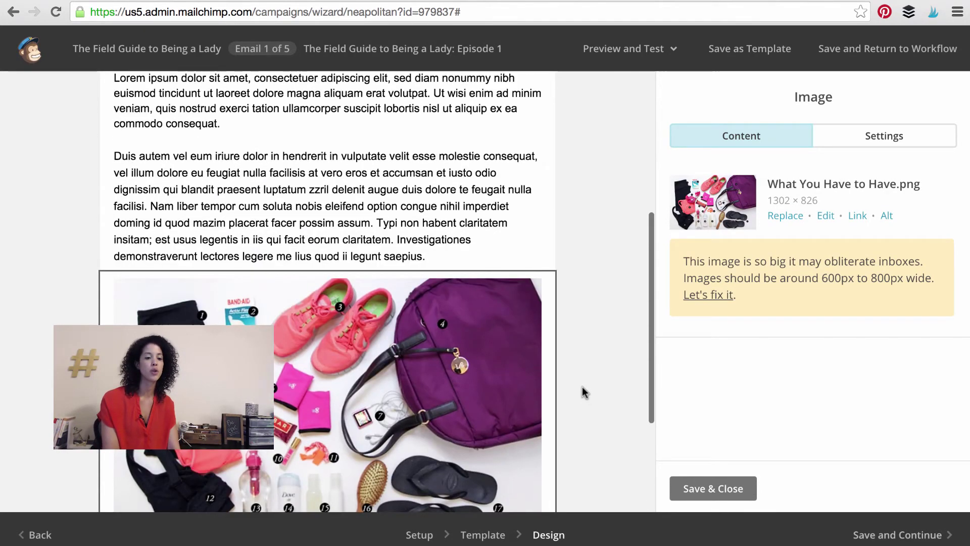
{"action": "scroll", "coordinate": [574, 384], "scroll_direction": "down", "scroll_amount": 3}
{"action": "mouse_move", "coordinate": [450, 386]}
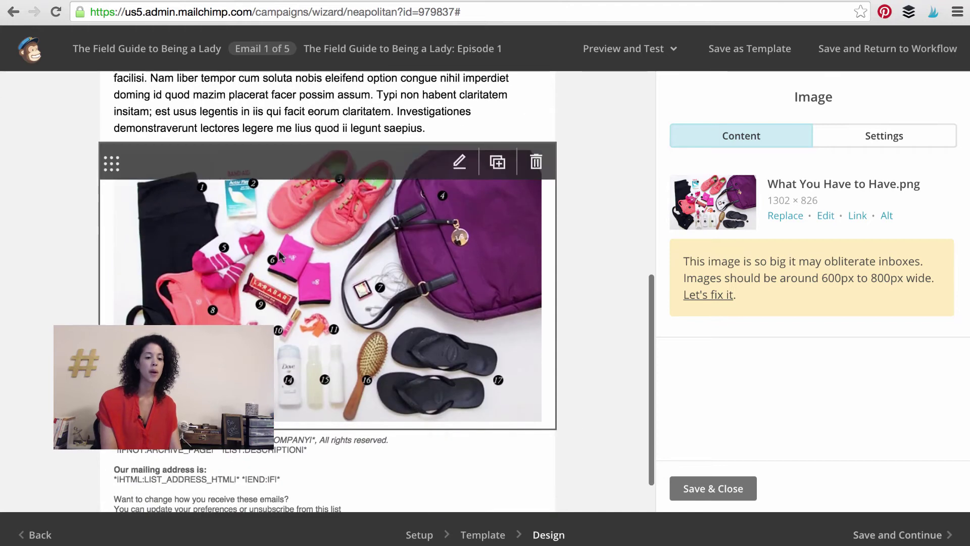
{"action": "scroll", "coordinate": [451, 387], "scroll_direction": "down", "scroll_amount": 1}
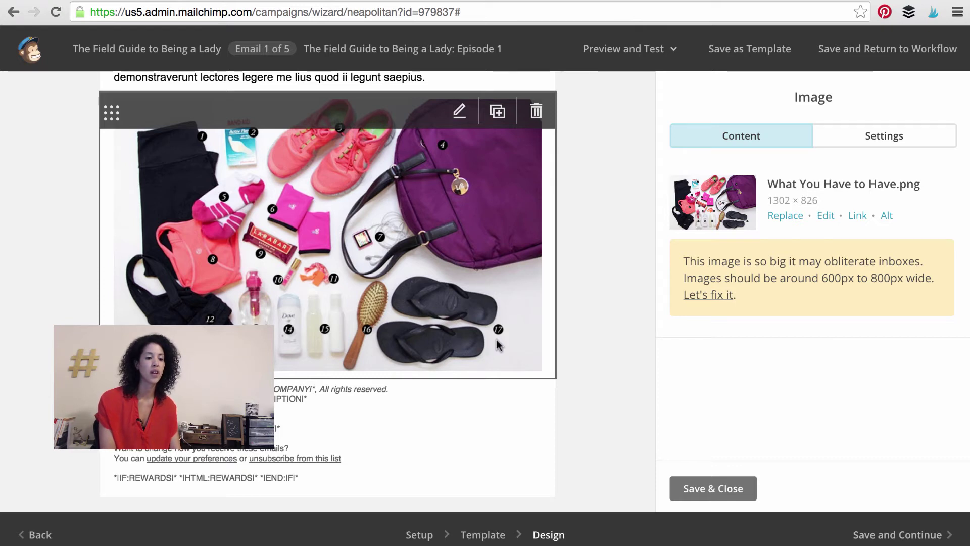
{"action": "left_click", "coordinate": [739, 495]}
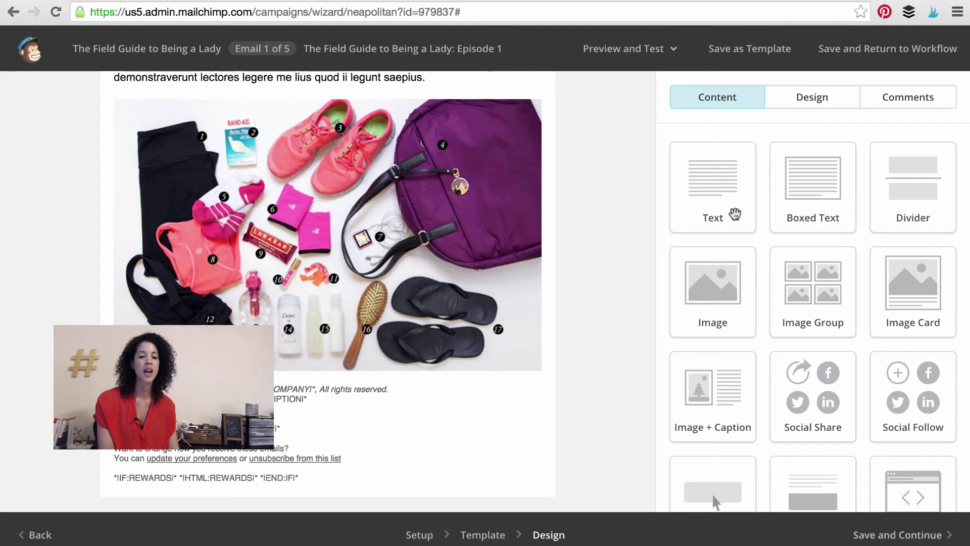
Step: Place a heading-less copy of the article below the checklist image, then add another image block
{"action": "scroll", "coordinate": [505, 278], "scroll_direction": "up", "scroll_amount": 15}
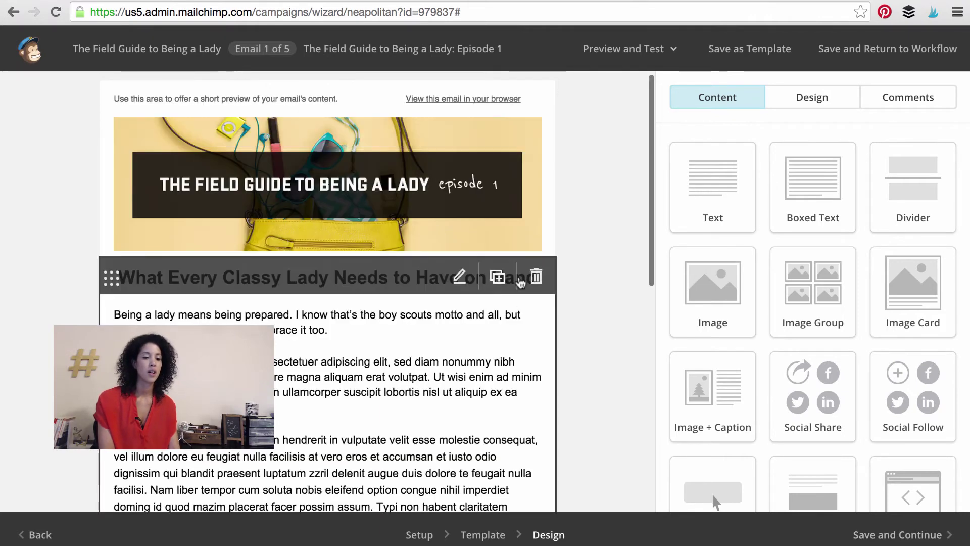
{"action": "left_click", "coordinate": [497, 278]}
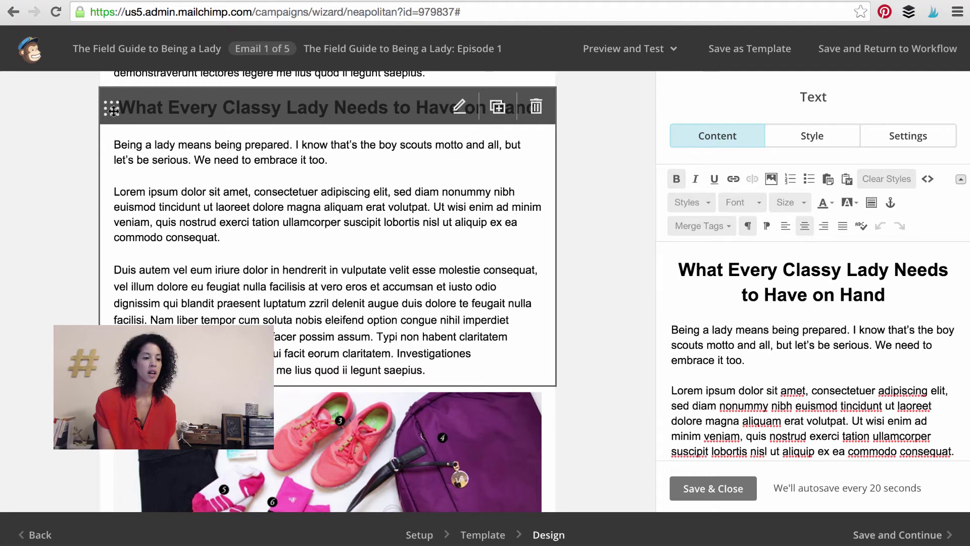
{"action": "left_click_drag", "start_coordinate": [92, 319], "coordinate": [121, 389]}
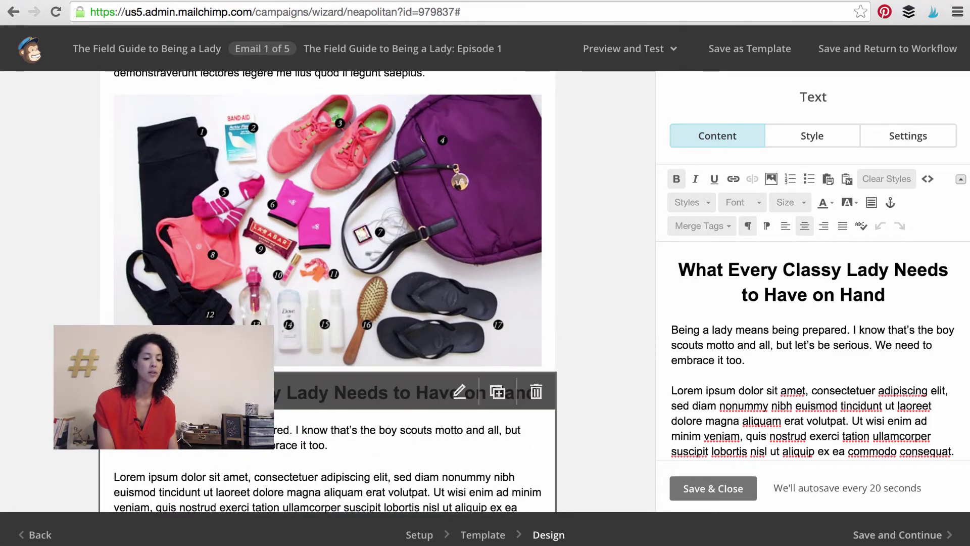
{"action": "key", "text": "shift+Down"}
{"action": "key", "text": "shift+Down"}
{"action": "key", "text": "Delete"}
{"action": "scroll", "coordinate": [609, 385], "scroll_direction": "down", "scroll_amount": 6}
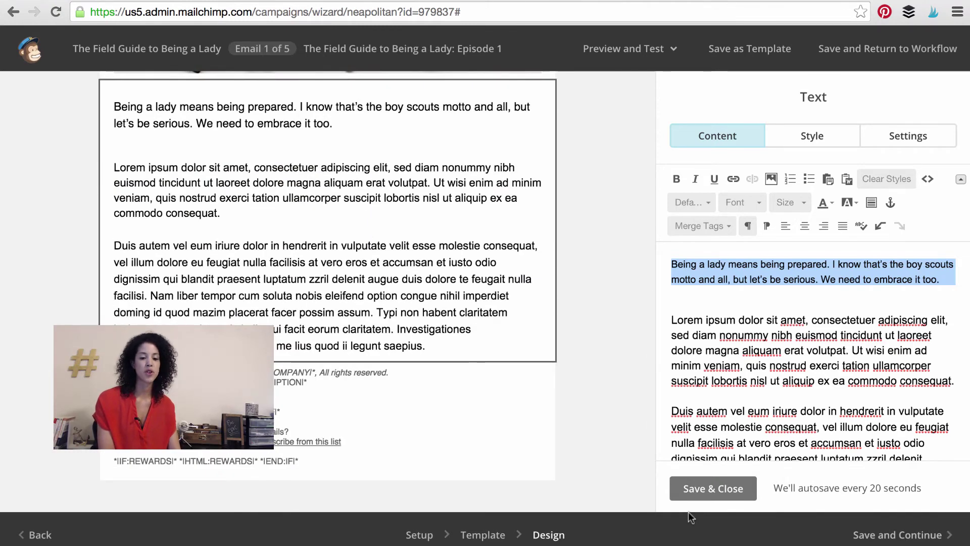
{"action": "left_click", "coordinate": [710, 488]}
{"action": "left_click_drag", "start_coordinate": [716, 296], "coordinate": [432, 354]}
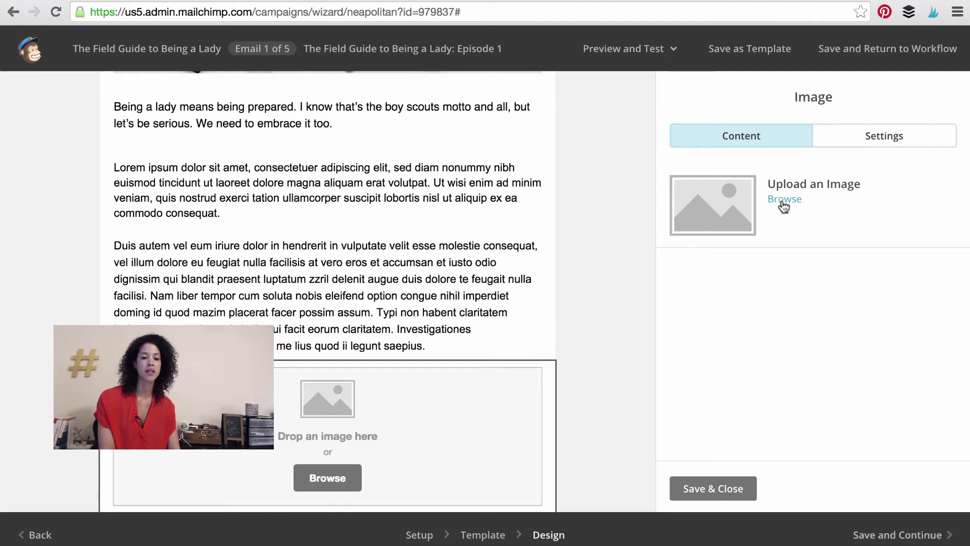
Step: Fill the new image block with the Handbag 2 brown leather bag photo and review the email down to the footer
{"action": "left_click", "coordinate": [784, 200]}
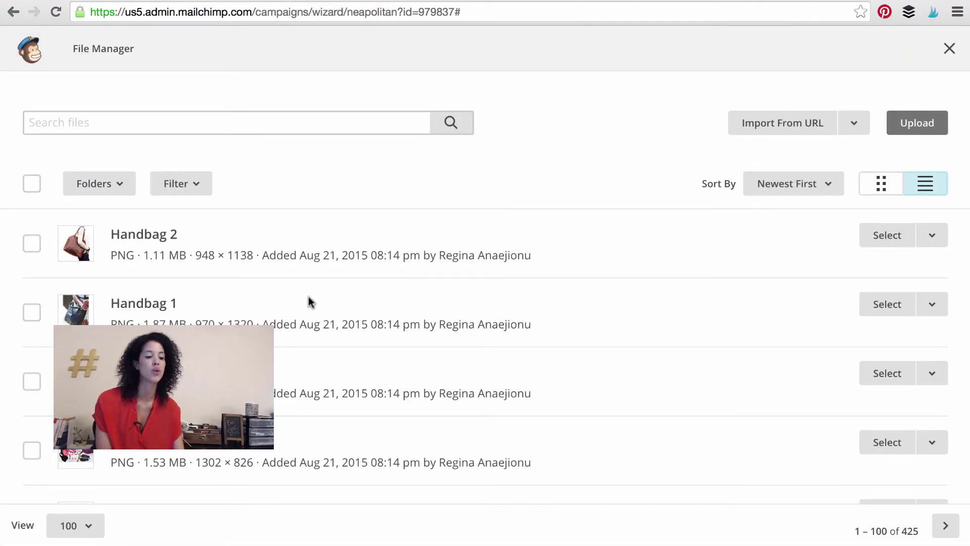
{"action": "left_click", "coordinate": [896, 235]}
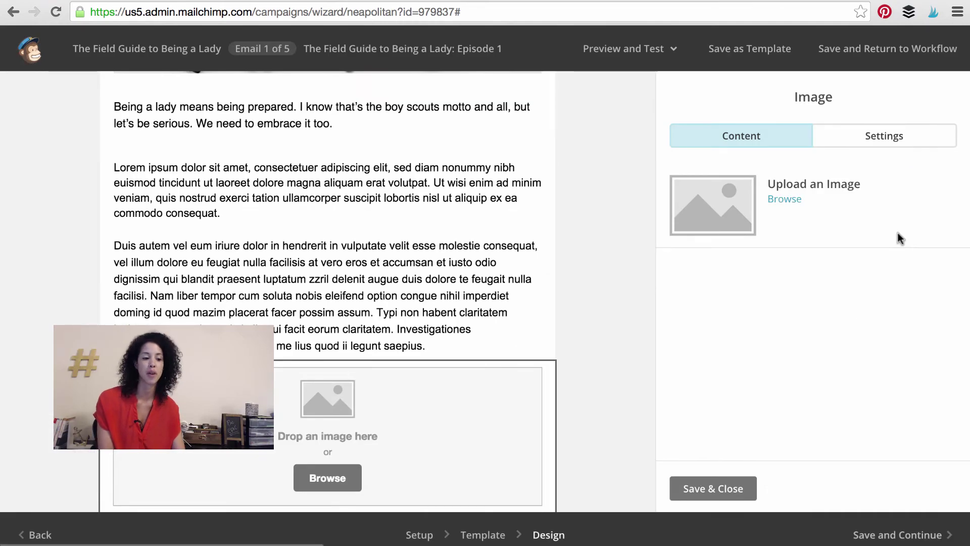
{"action": "scroll", "coordinate": [617, 241], "scroll_direction": "up", "scroll_amount": 3}
{"action": "scroll", "coordinate": [606, 258], "scroll_direction": "down", "scroll_amount": 7}
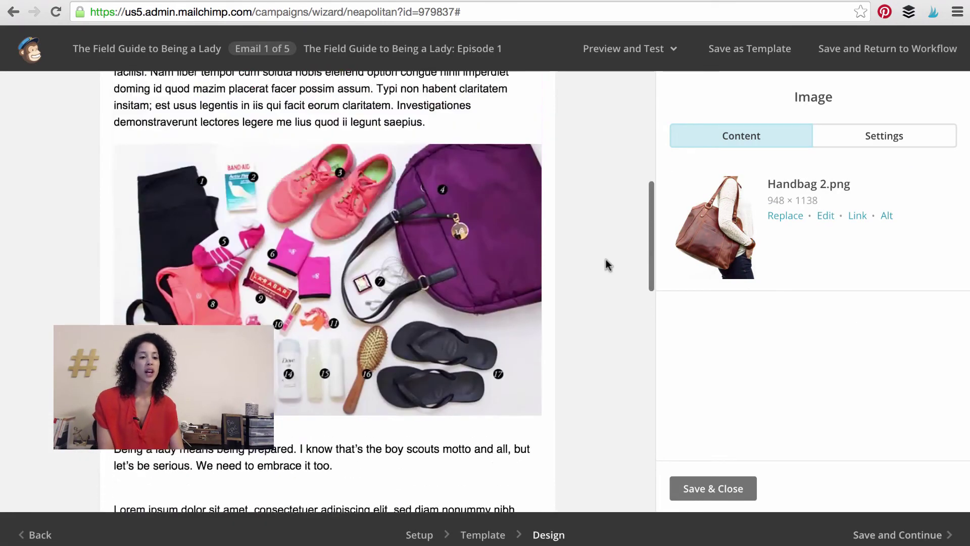
{"action": "scroll", "coordinate": [605, 258], "scroll_direction": "up", "scroll_amount": 5}
{"action": "scroll", "coordinate": [605, 259], "scroll_direction": "down", "scroll_amount": 5}
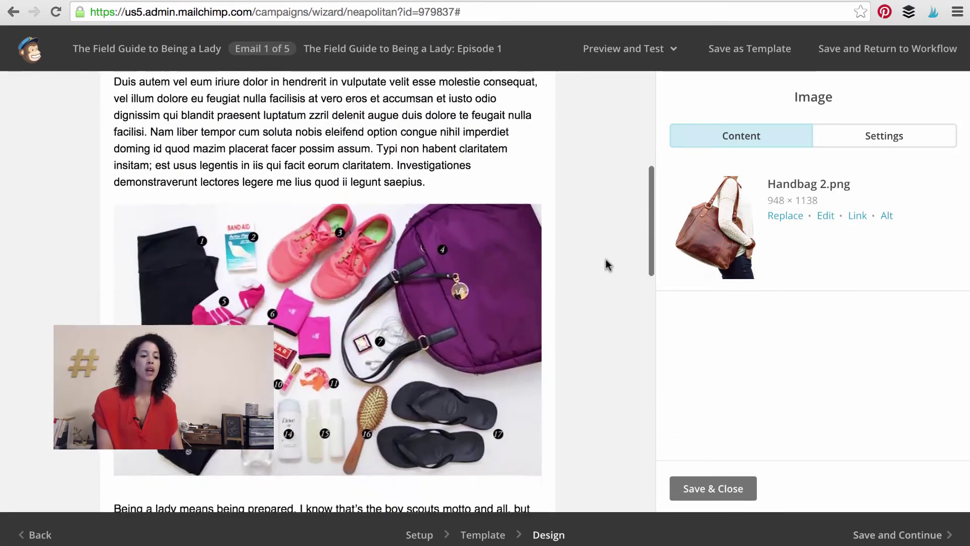
{"action": "scroll", "coordinate": [605, 258], "scroll_direction": "down", "scroll_amount": 3}
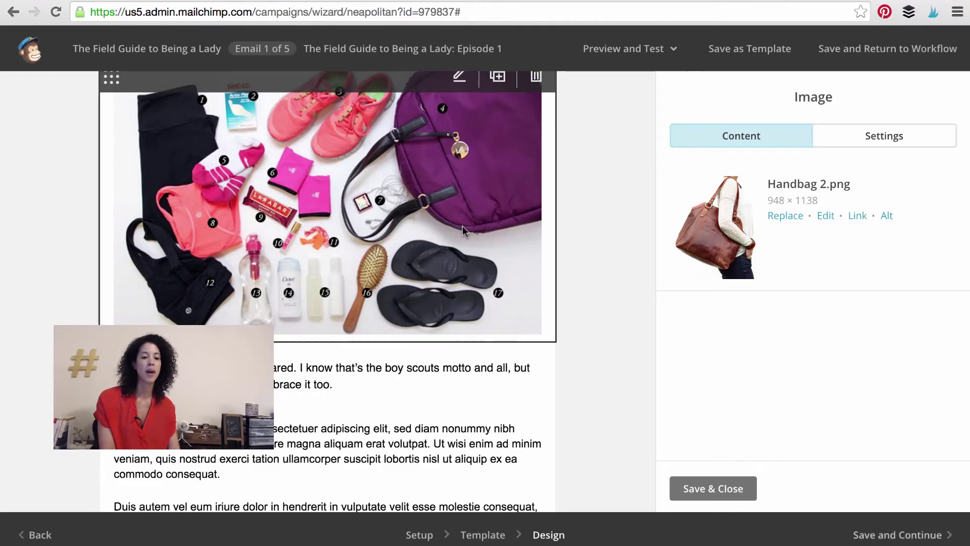
{"action": "scroll", "coordinate": [446, 259], "scroll_direction": "down", "scroll_amount": 10}
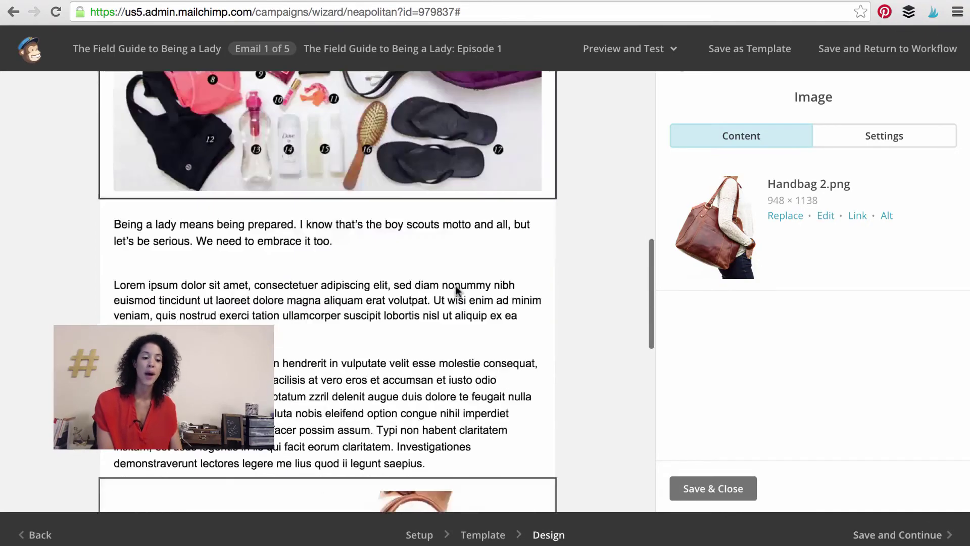
{"action": "scroll", "coordinate": [455, 286], "scroll_direction": "down", "scroll_amount": 3}
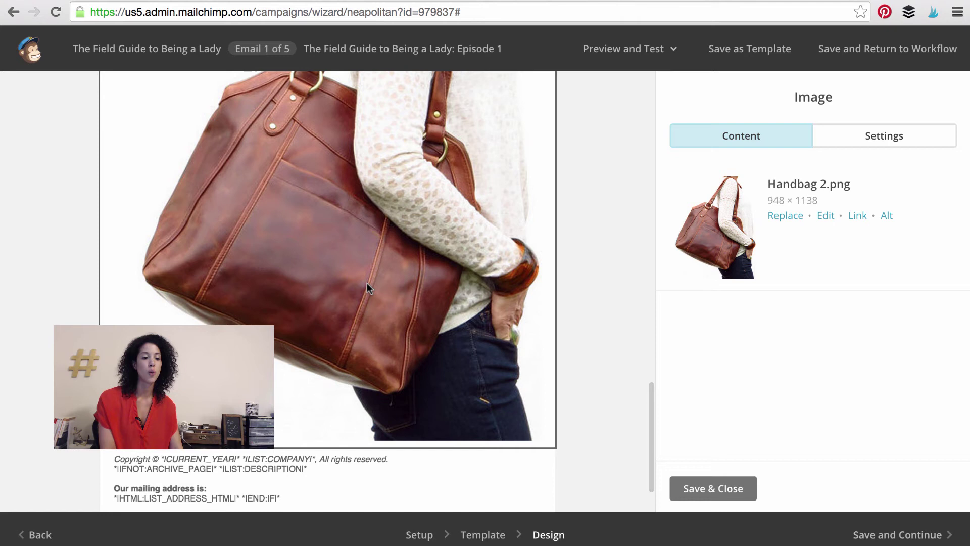
Step: Add a 1px grey divider and a Social Follow block beneath the Handbag 2 photo
{"action": "left_click", "coordinate": [697, 488]}
{"action": "left_click_drag", "start_coordinate": [913, 187], "coordinate": [434, 454]}
{"action": "scroll", "coordinate": [391, 341], "scroll_direction": "down", "scroll_amount": 3}
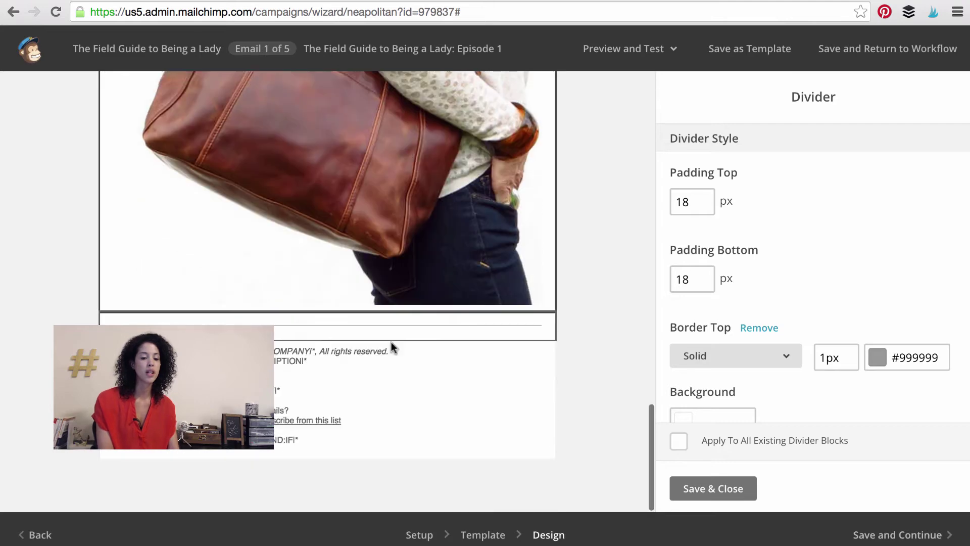
{"action": "left_click", "coordinate": [713, 488]}
{"action": "left_click_drag", "start_coordinate": [932, 382], "coordinate": [427, 333]}
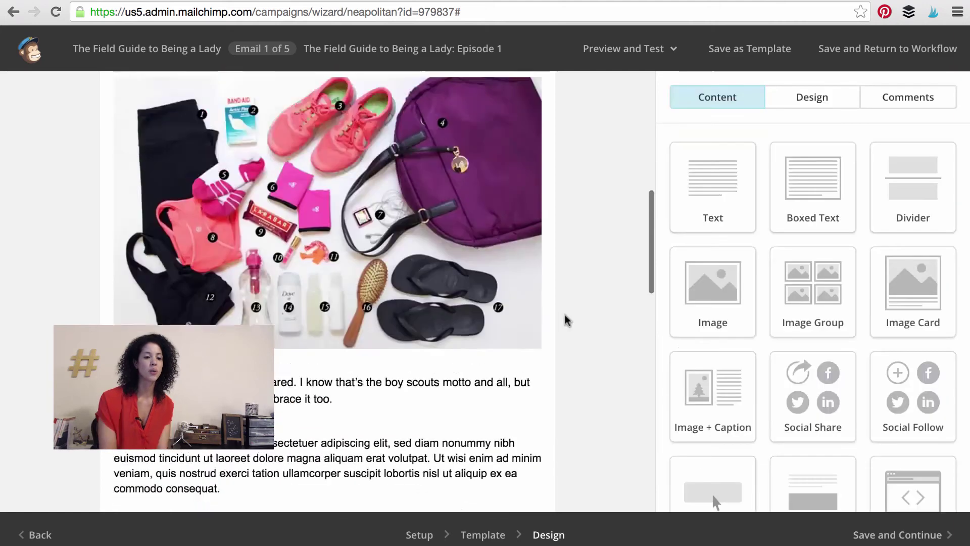
{"action": "scroll", "coordinate": [565, 320], "scroll_direction": "up", "scroll_amount": 10}
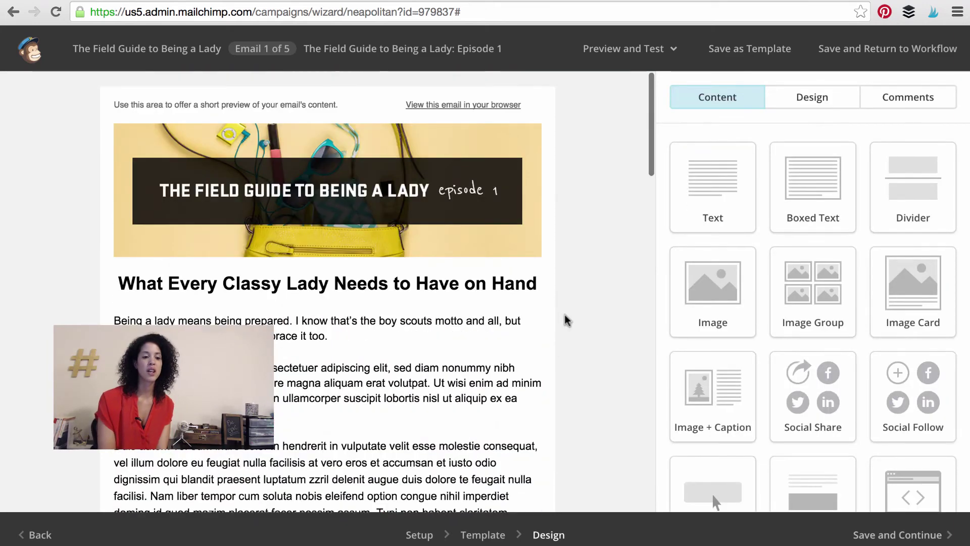
Step: Preview the finished Episode 1 email in Preview Mode and scroll through it
{"action": "left_click", "coordinate": [651, 53]}
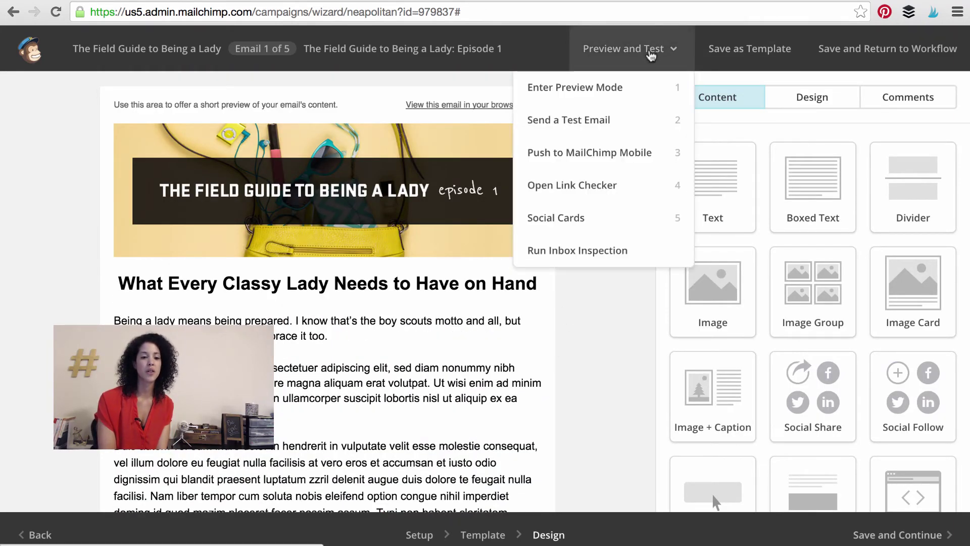
{"action": "left_click", "coordinate": [589, 93]}
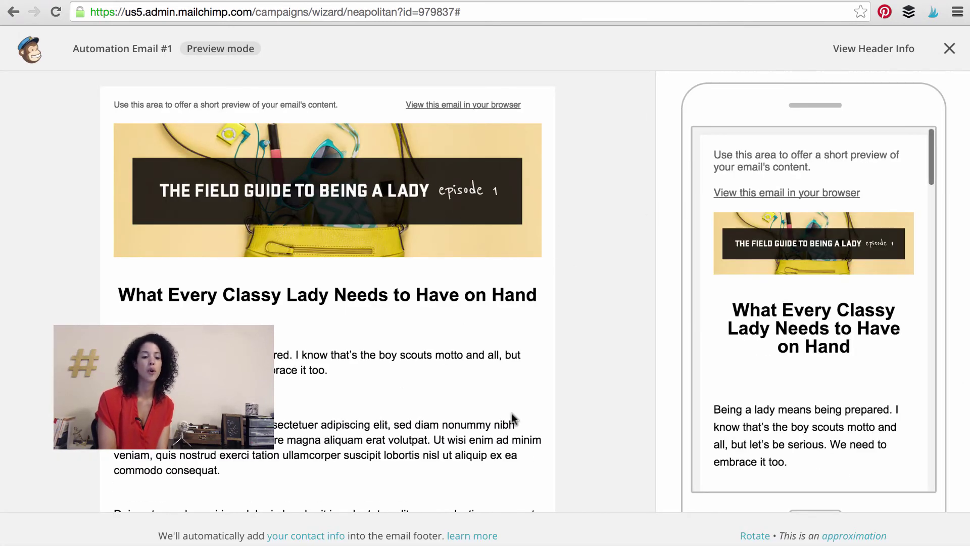
{"action": "scroll", "coordinate": [524, 455], "scroll_direction": "down", "scroll_amount": 13}
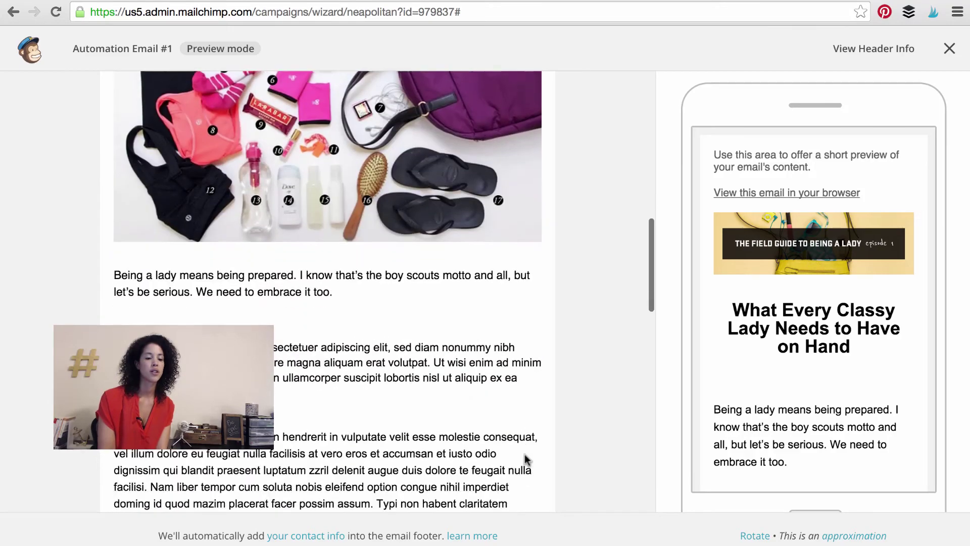
{"action": "scroll", "coordinate": [524, 455], "scroll_direction": "down", "scroll_amount": 15}
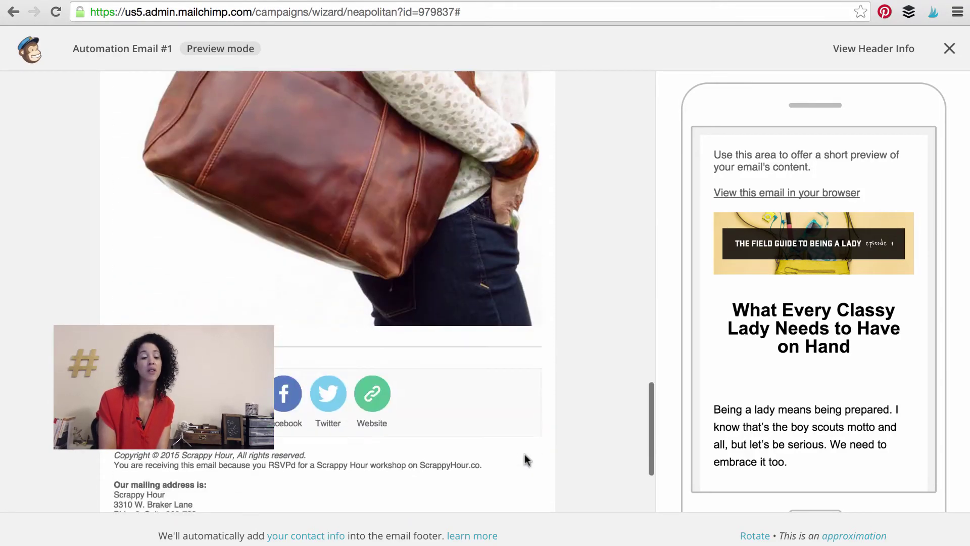
{"action": "scroll", "coordinate": [524, 454], "scroll_direction": "down", "scroll_amount": 2}
{"action": "scroll", "coordinate": [524, 454], "scroll_direction": "up", "scroll_amount": 12}
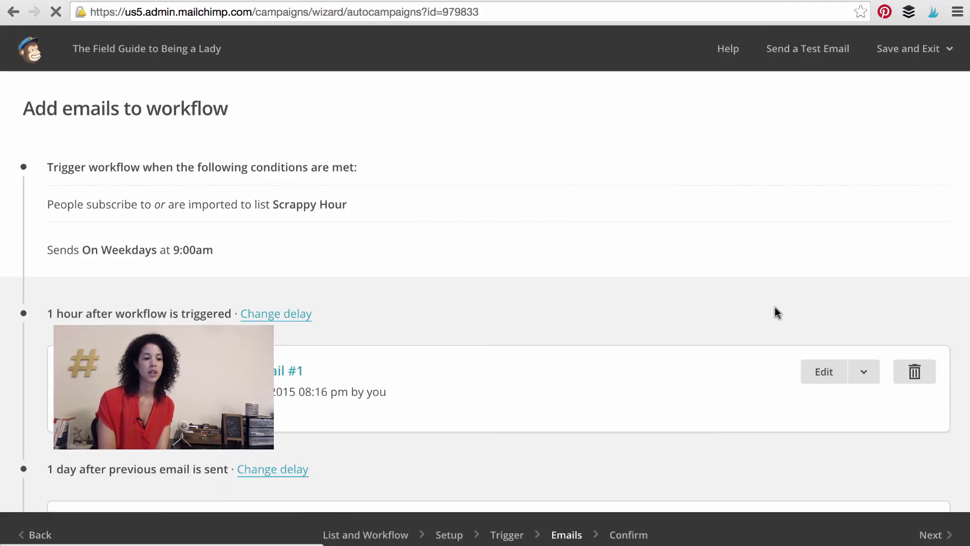
Step: Start designing Automation Email #2 'Scrappy Hour is coming!' on the 1 Column - Banded template
{"action": "scroll", "coordinate": [699, 347], "scroll_direction": "down", "scroll_amount": 5}
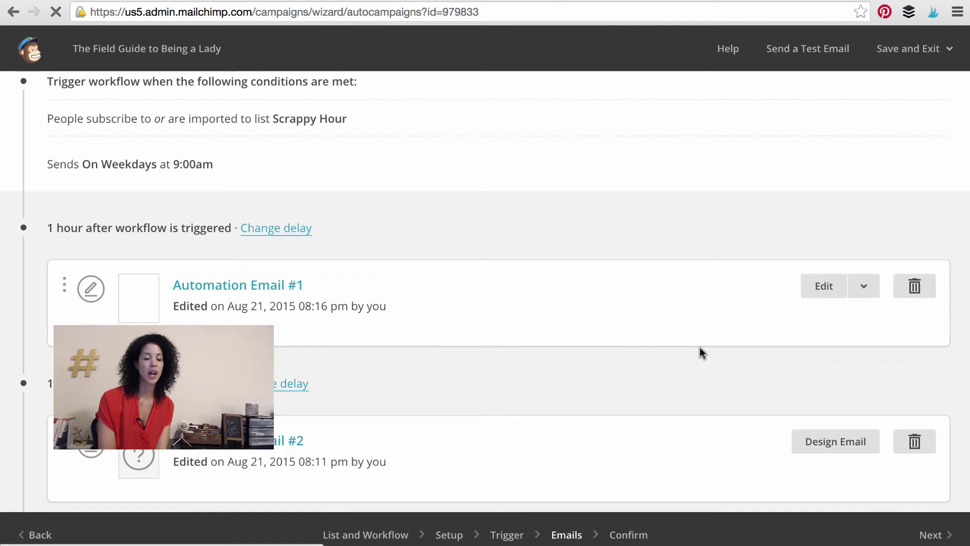
{"action": "scroll", "coordinate": [699, 347], "scroll_direction": "down", "scroll_amount": 1}
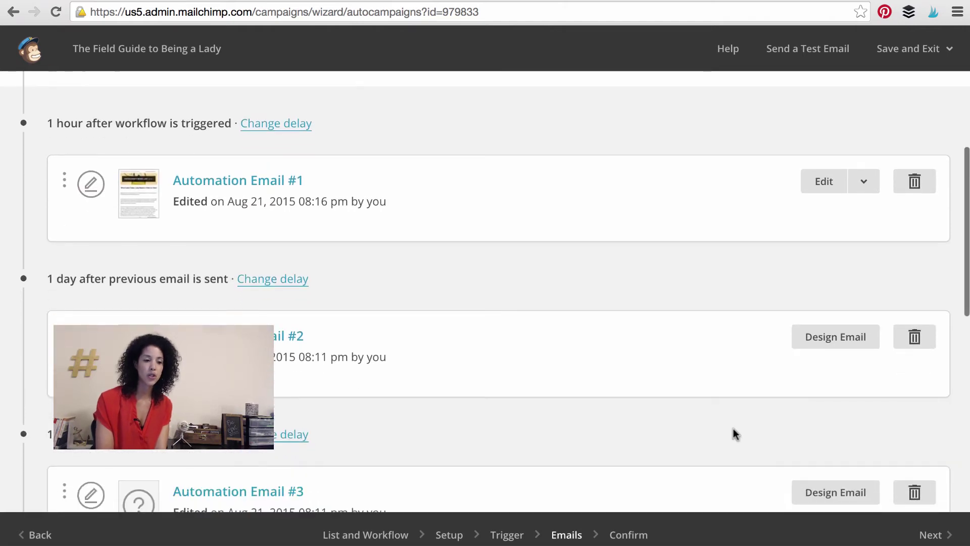
{"action": "left_click", "coordinate": [835, 347]}
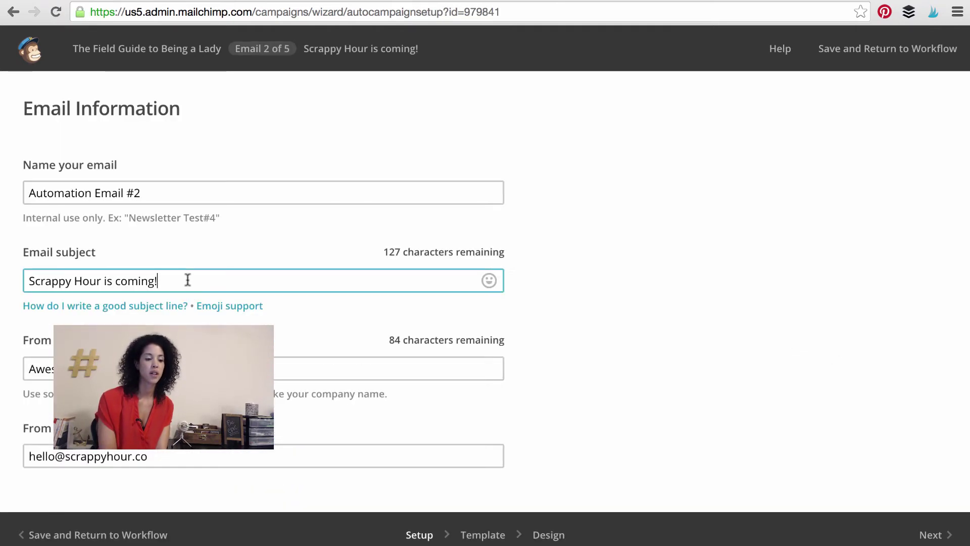
{"action": "left_click_drag", "start_coordinate": [188, 280], "coordinate": [9, 275]}
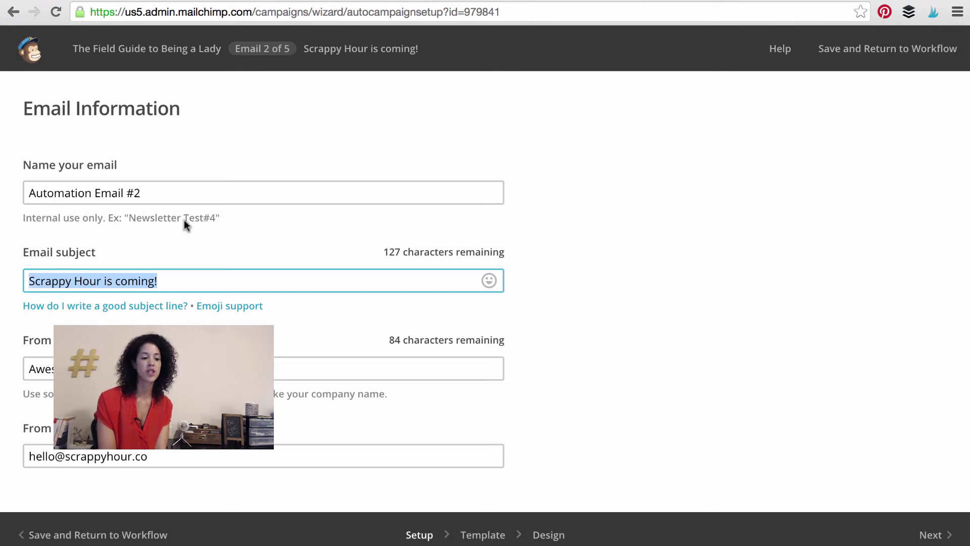
{"action": "left_click", "coordinate": [932, 533]}
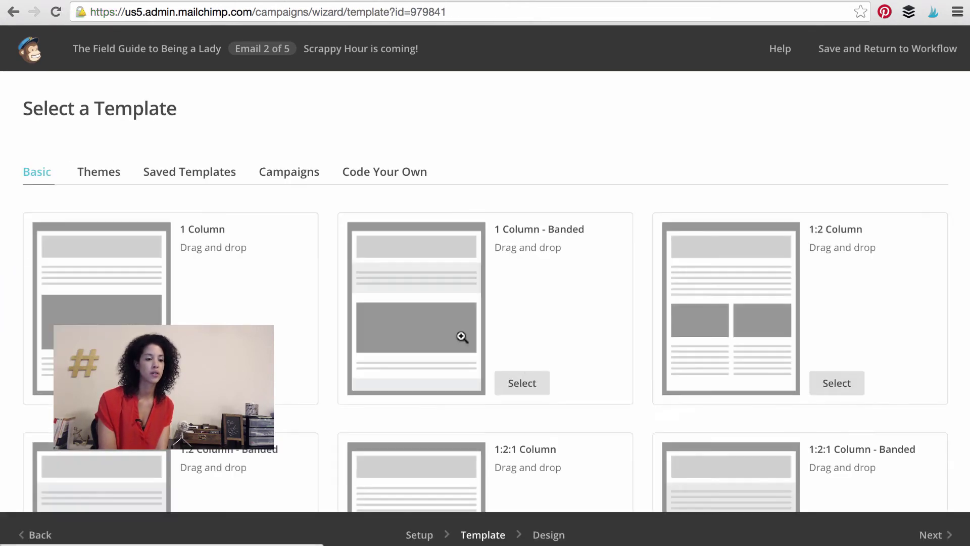
{"action": "left_click", "coordinate": [462, 337]}
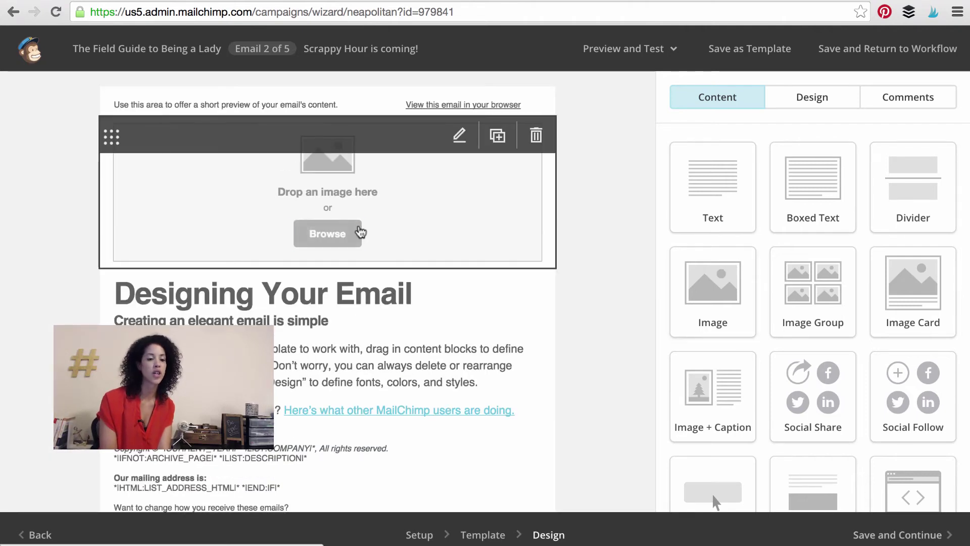
Step: Insert the pink episode 2 header banner and open the placeholder body text for editing
{"action": "left_click", "coordinate": [360, 232]}
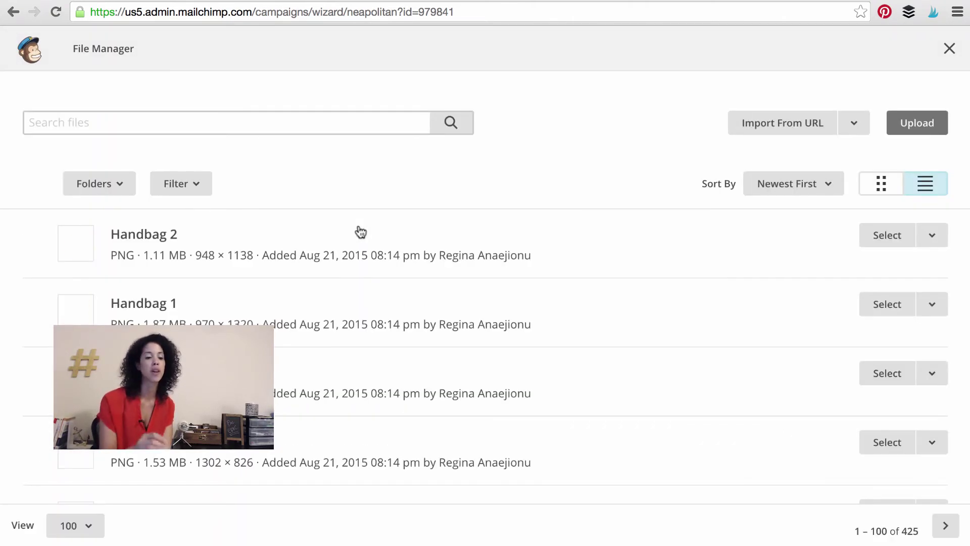
{"action": "scroll", "coordinate": [513, 378], "scroll_direction": "down", "scroll_amount": 4}
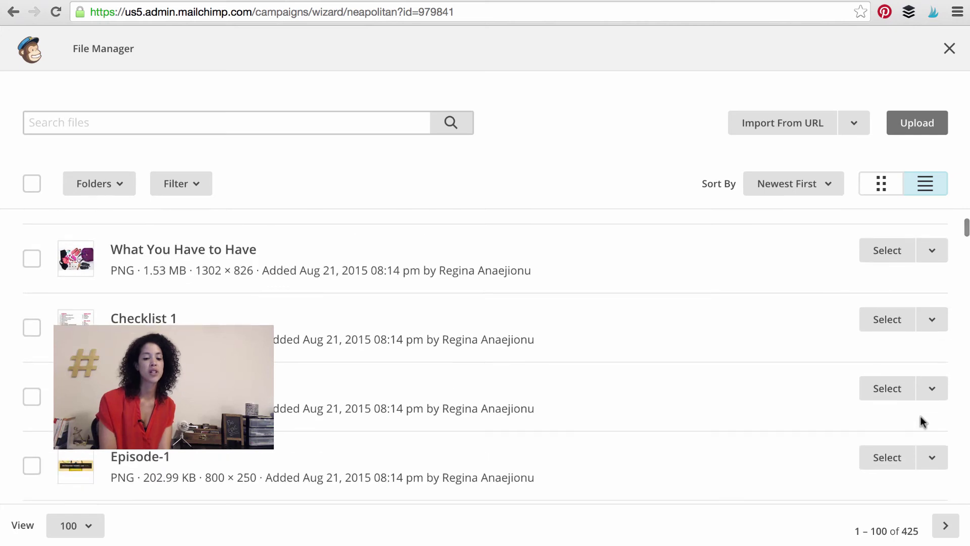
{"action": "left_click", "coordinate": [886, 388]}
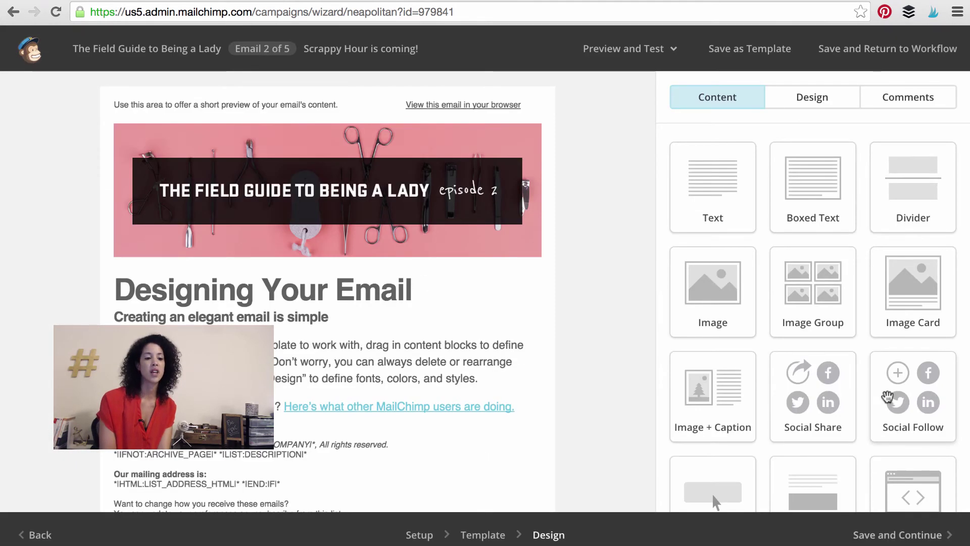
{"action": "mouse_move", "coordinate": [457, 340]}
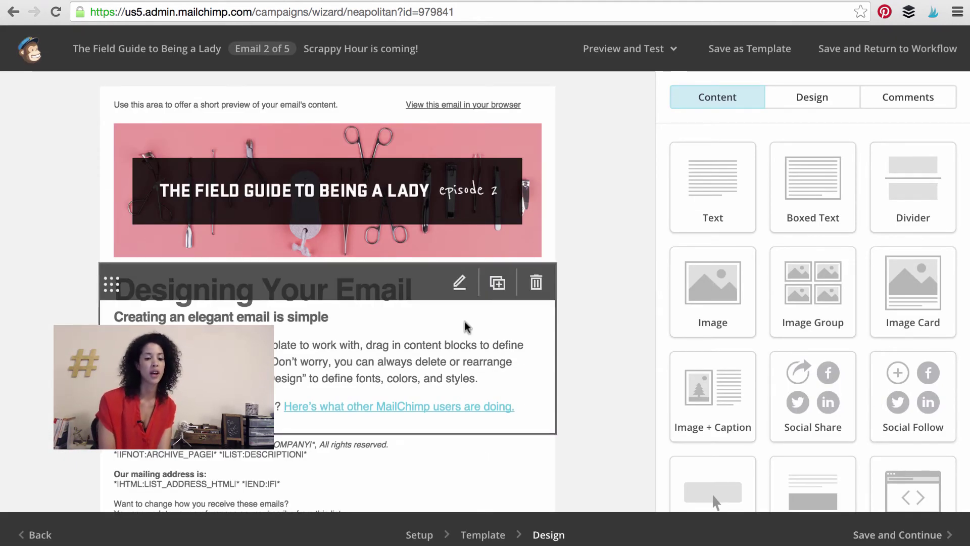
{"action": "left_click", "coordinate": [461, 292]}
Step: Replace the placeholder with the unformatted 'How Classy Ladies Travel in Style and Smarts' article
{"action": "mouse_move", "coordinate": [752, 405]}
{"action": "left_mouse_down"}
{"action": "mouse_move", "coordinate": [669, 389]}
{"action": "mouse_move", "coordinate": [662, 259]}
{"action": "left_mouse_up"}
{"action": "left_click", "coordinate": [890, 179]}
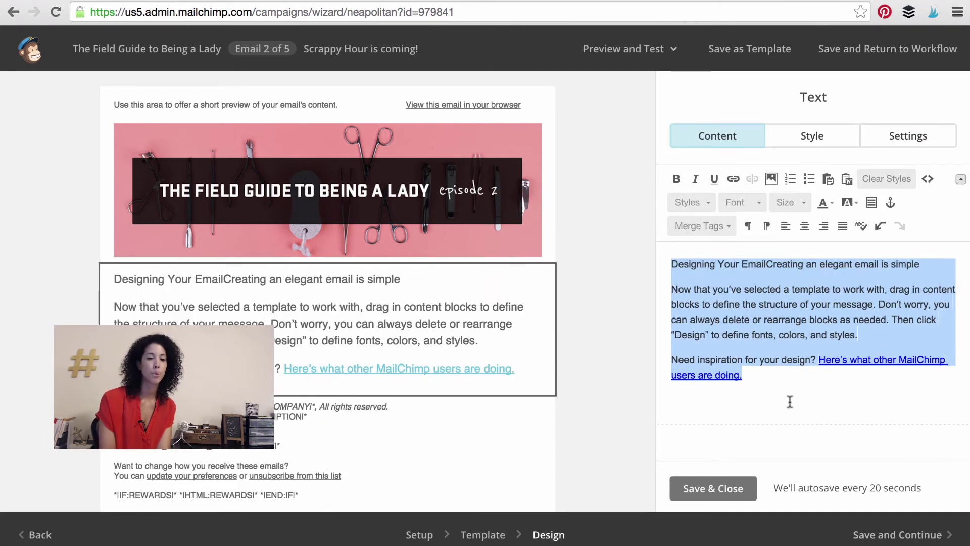
{"action": "key", "text": "ctrl+v"}
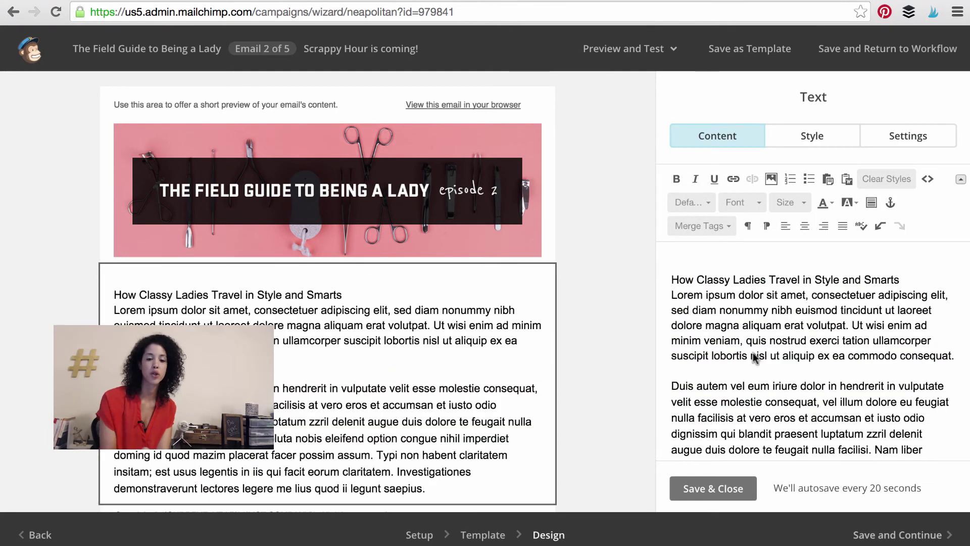
{"action": "left_click", "coordinate": [673, 277]}
{"action": "key", "text": "BackSpace"}
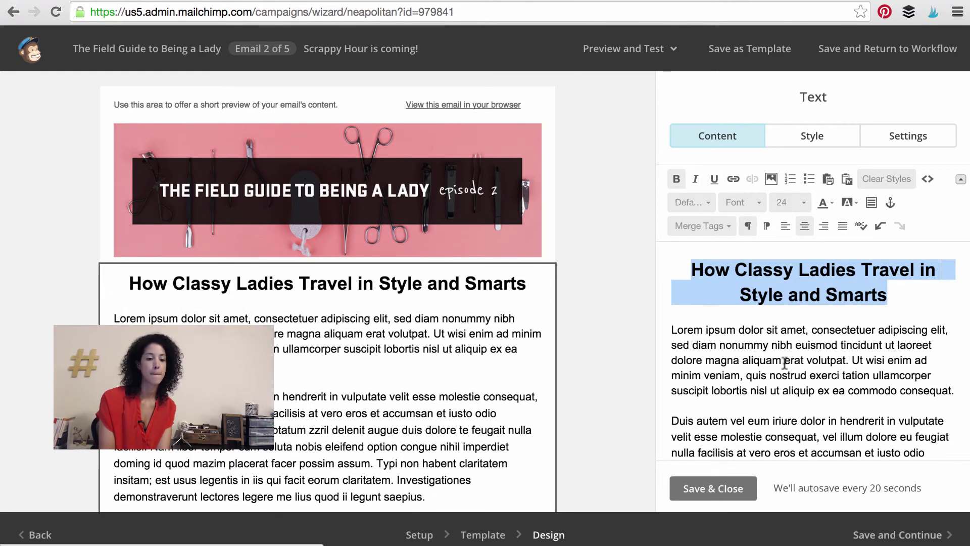
Step: Make the article title a centred bold heading, save the text, and add an image block below it
{"action": "left_click", "coordinate": [708, 359]}
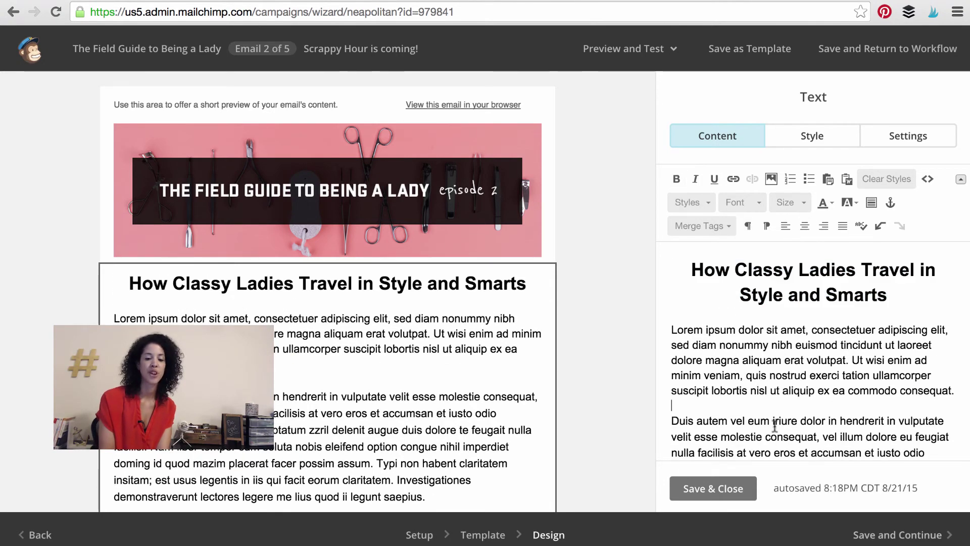
{"action": "left_click", "coordinate": [728, 486]}
{"action": "scroll", "coordinate": [504, 397], "scroll_direction": "down", "scroll_amount": 3}
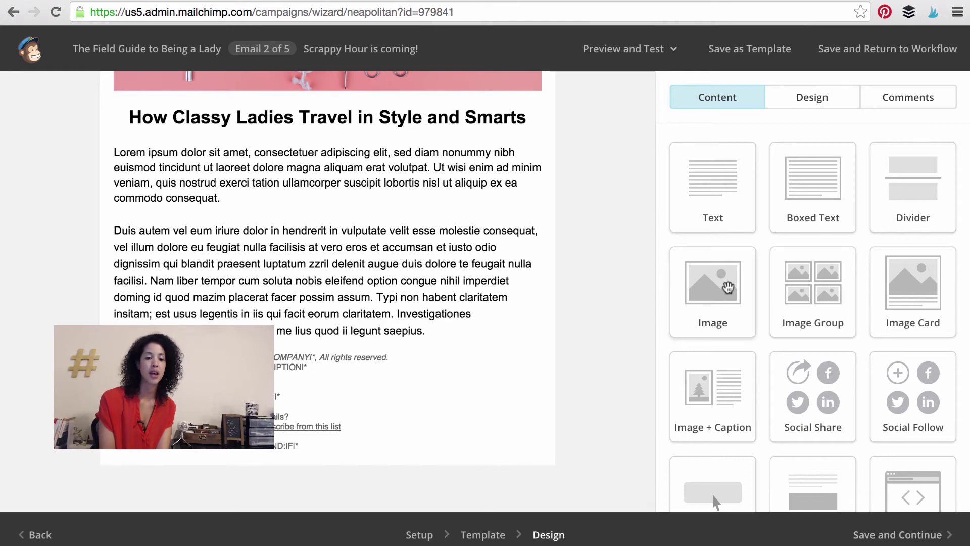
{"action": "left_click_drag", "start_coordinate": [717, 291], "coordinate": [432, 337]}
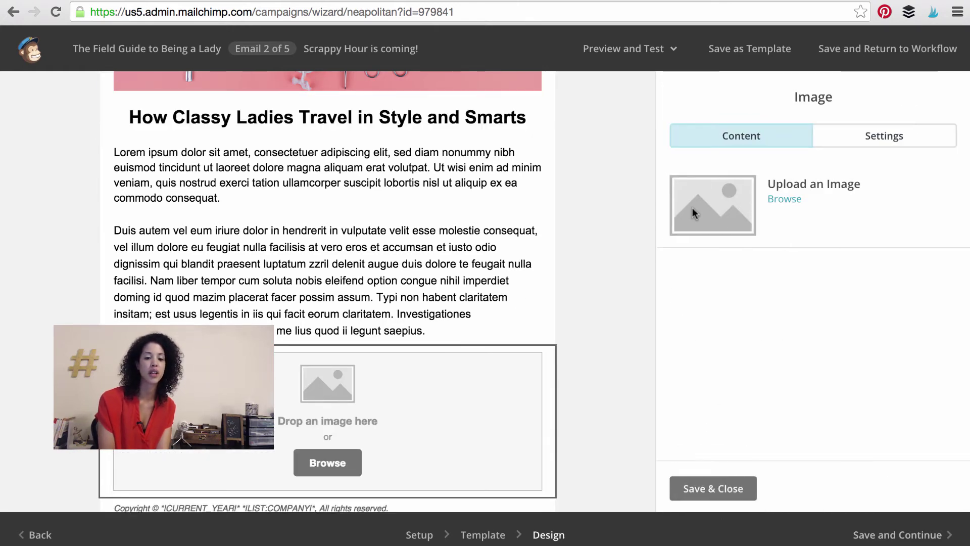
{"action": "left_click", "coordinate": [783, 200]}
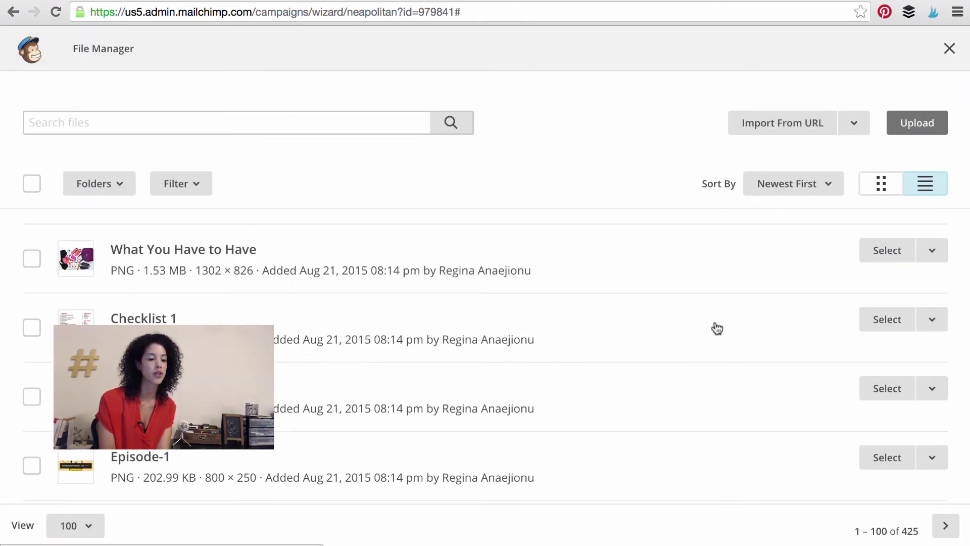
{"action": "scroll", "coordinate": [710, 359], "scroll_direction": "down", "scroll_amount": 2}
{"action": "scroll", "coordinate": [710, 358], "scroll_direction": "up", "scroll_amount": 4}
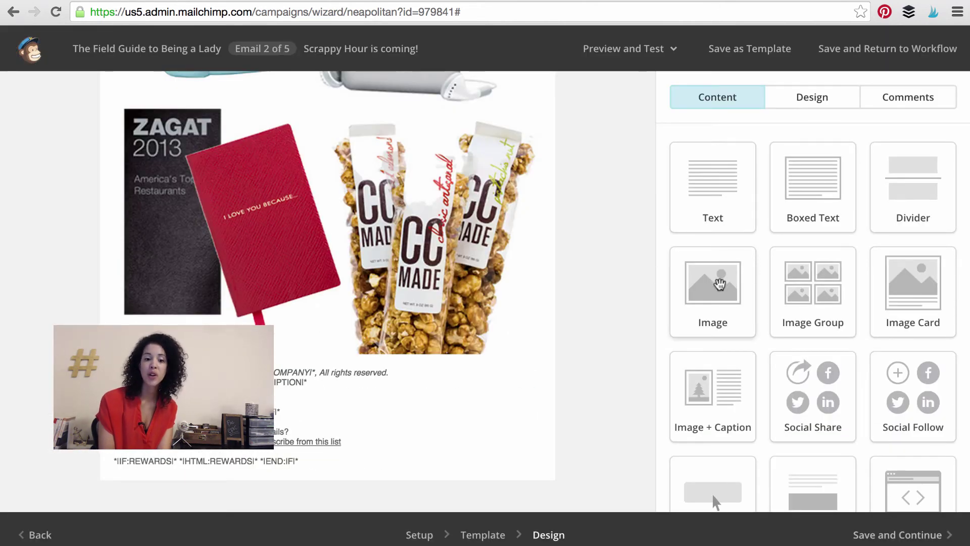
Step: Add another image block holding the Checklist 1 image
{"action": "left_click_drag", "start_coordinate": [718, 283], "coordinate": [427, 359]}
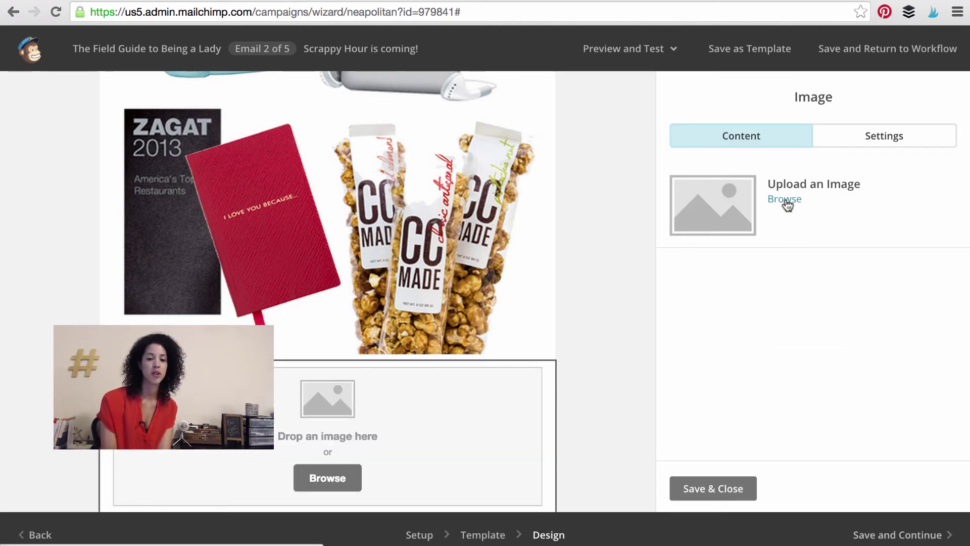
{"action": "left_click", "coordinate": [787, 204]}
{"action": "scroll", "coordinate": [756, 278], "scroll_direction": "down", "scroll_amount": 3}
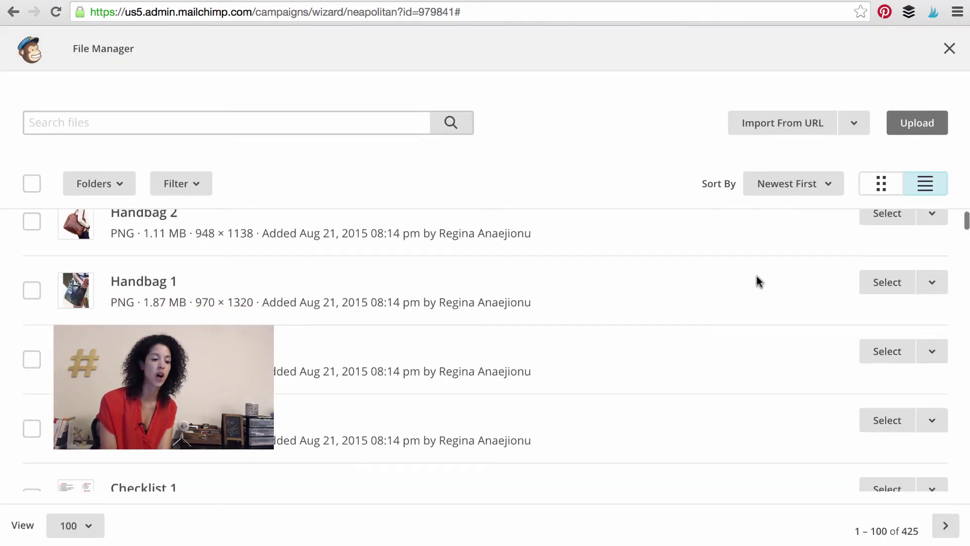
{"action": "left_click", "coordinate": [880, 398]}
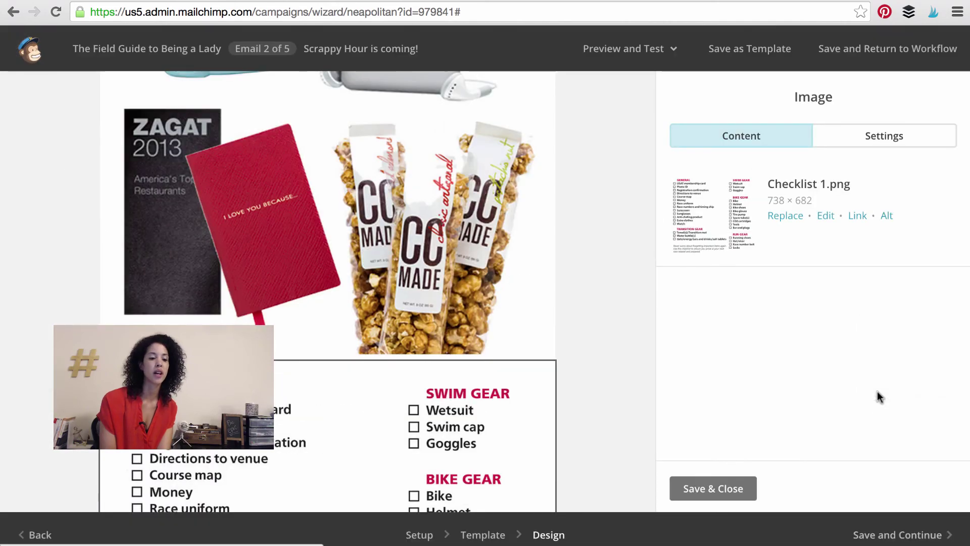
{"action": "scroll", "coordinate": [572, 314], "scroll_direction": "up", "scroll_amount": 10}
{"action": "scroll", "coordinate": [572, 314], "scroll_direction": "up", "scroll_amount": 10}
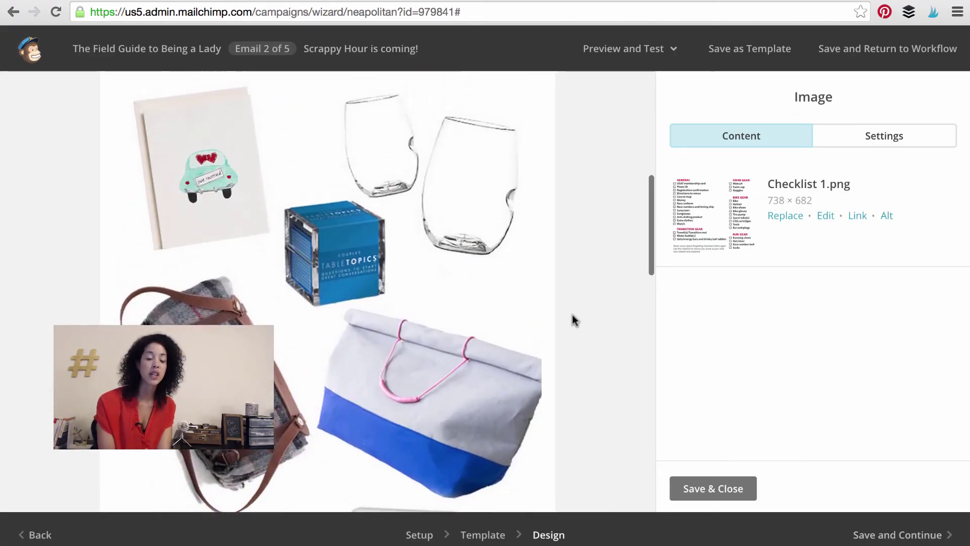
{"action": "scroll", "coordinate": [572, 315], "scroll_direction": "down", "scroll_amount": 5}
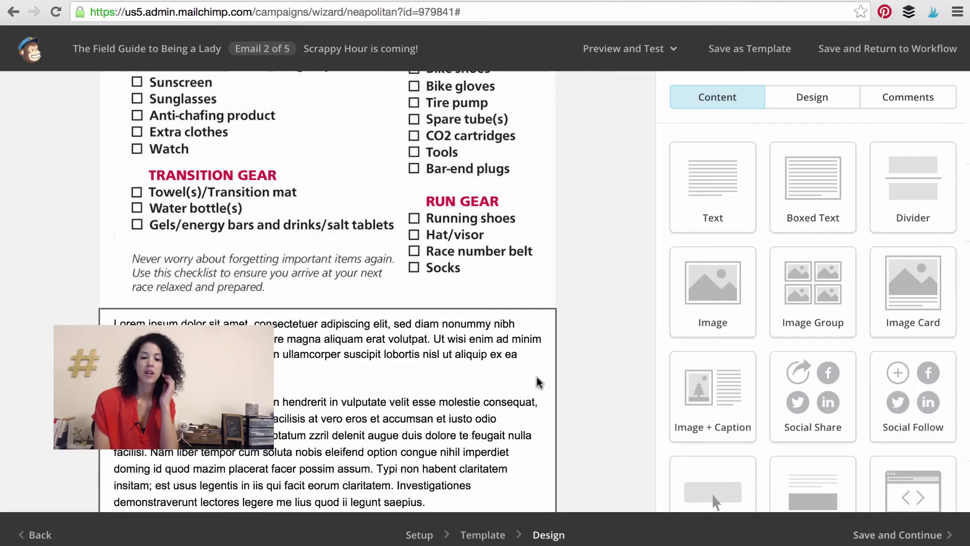
{"action": "scroll", "coordinate": [539, 383], "scroll_direction": "down", "scroll_amount": 3}
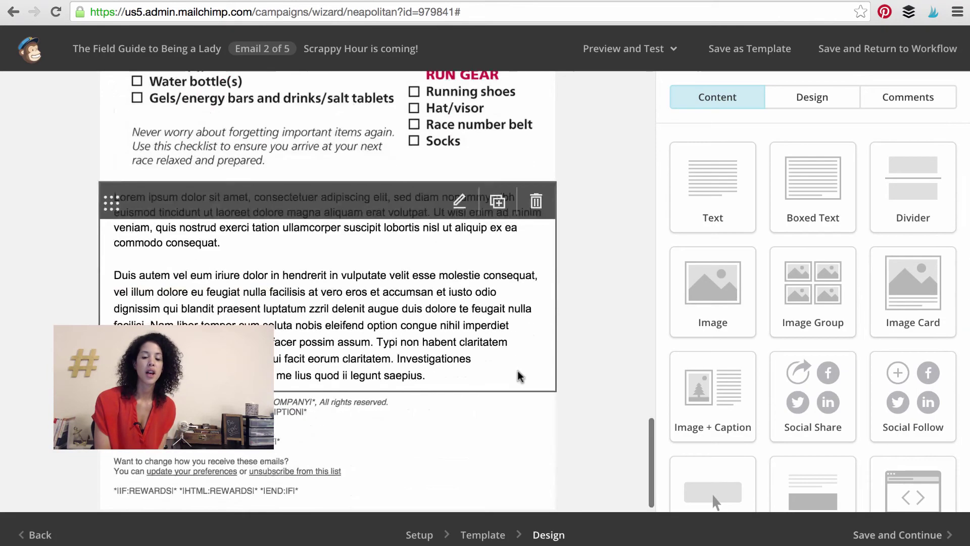
Step: Add a final image block with the Handbag 1 photo and save it
{"action": "left_click_drag", "start_coordinate": [702, 283], "coordinate": [472, 352]}
{"action": "left_click", "coordinate": [788, 204]}
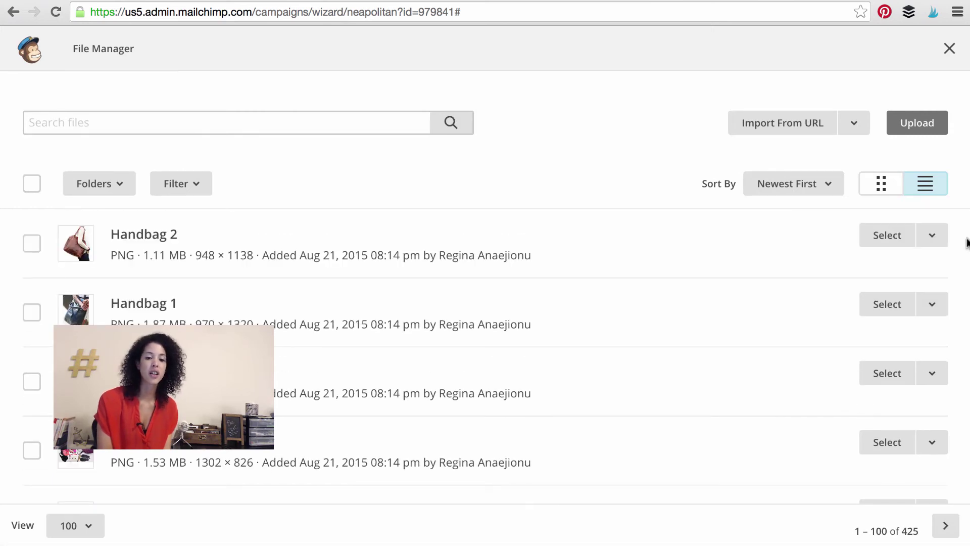
{"action": "left_click", "coordinate": [889, 305]}
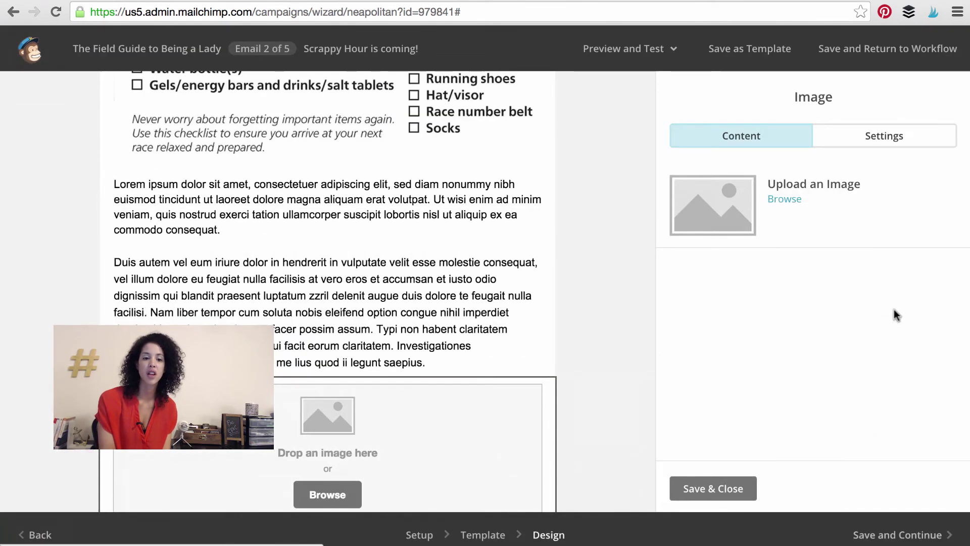
{"action": "scroll", "coordinate": [550, 316], "scroll_direction": "down", "scroll_amount": 3}
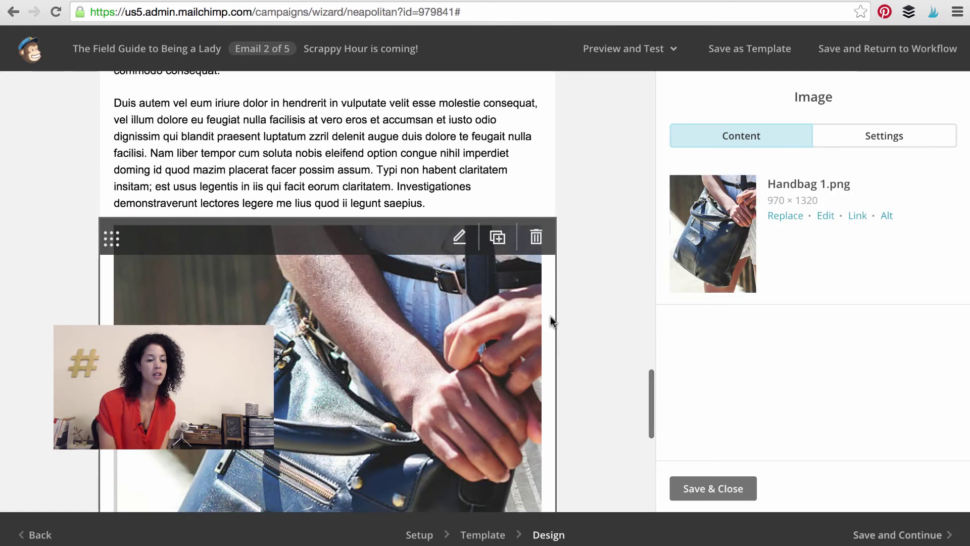
{"action": "scroll", "coordinate": [550, 316], "scroll_direction": "down", "scroll_amount": 5}
{"action": "left_click", "coordinate": [699, 485]}
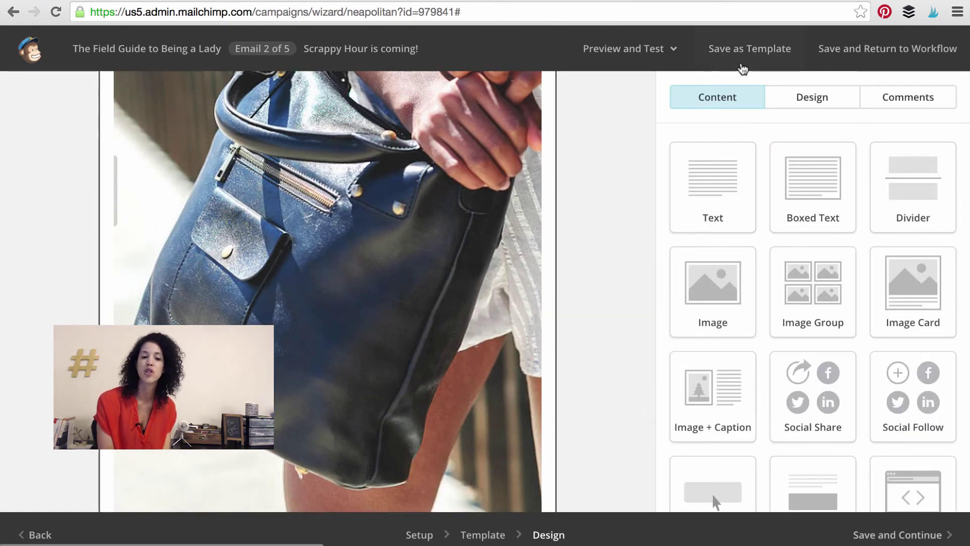
{"action": "left_click", "coordinate": [629, 56]}
{"action": "left_click", "coordinate": [615, 94]}
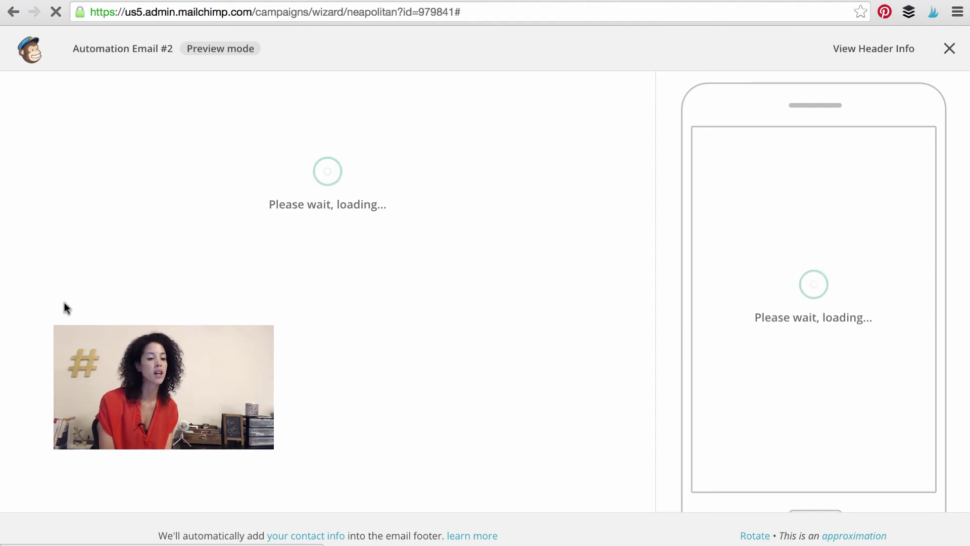
{"action": "scroll", "coordinate": [64, 307], "scroll_direction": "down", "scroll_amount": 2}
{"action": "scroll", "coordinate": [64, 308], "scroll_direction": "down", "scroll_amount": 10}
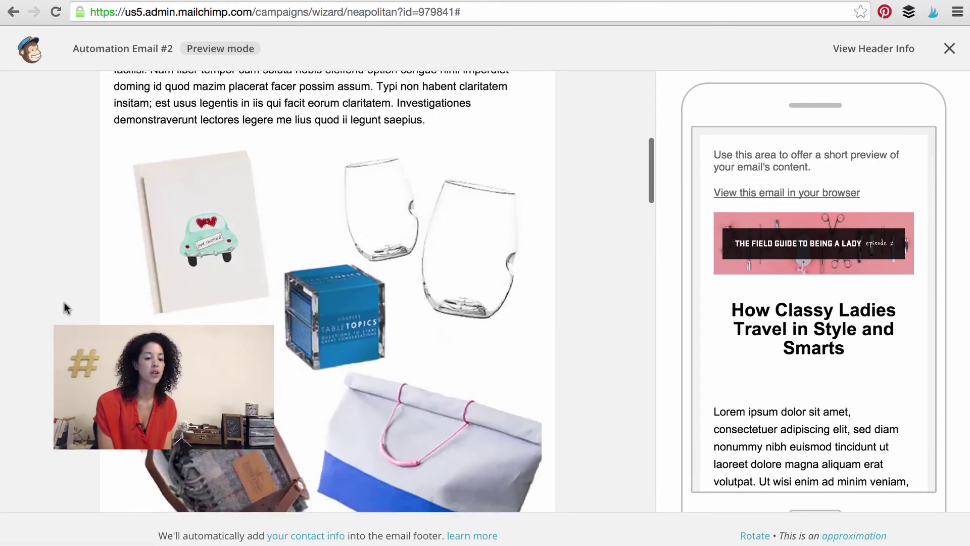
{"action": "scroll", "coordinate": [64, 298], "scroll_direction": "down", "scroll_amount": 10}
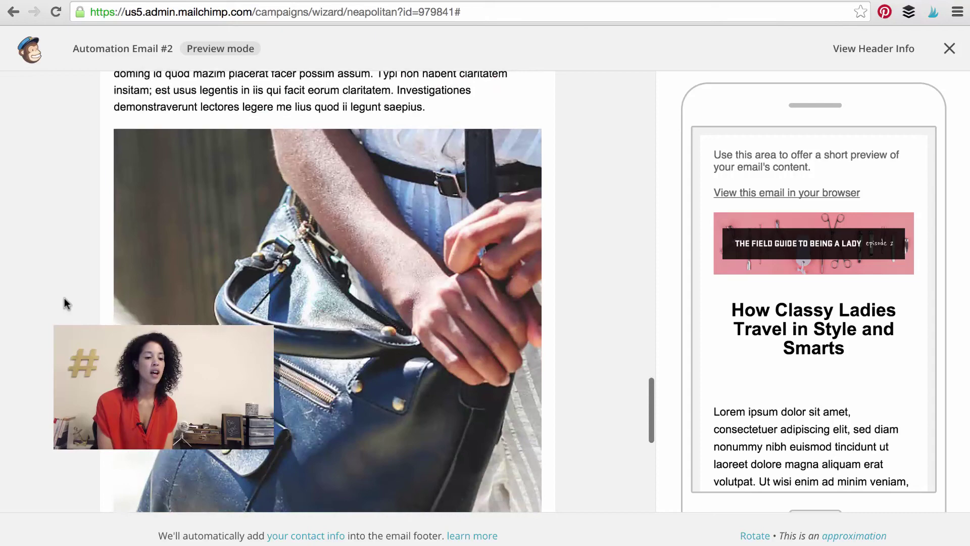
{"action": "left_click", "coordinate": [949, 49]}
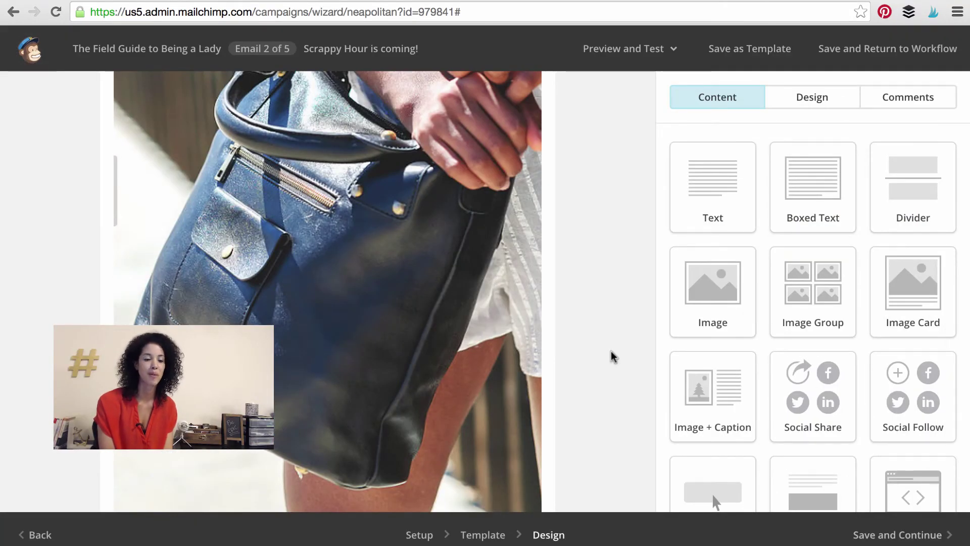
{"action": "scroll", "coordinate": [608, 348], "scroll_direction": "up", "scroll_amount": 15}
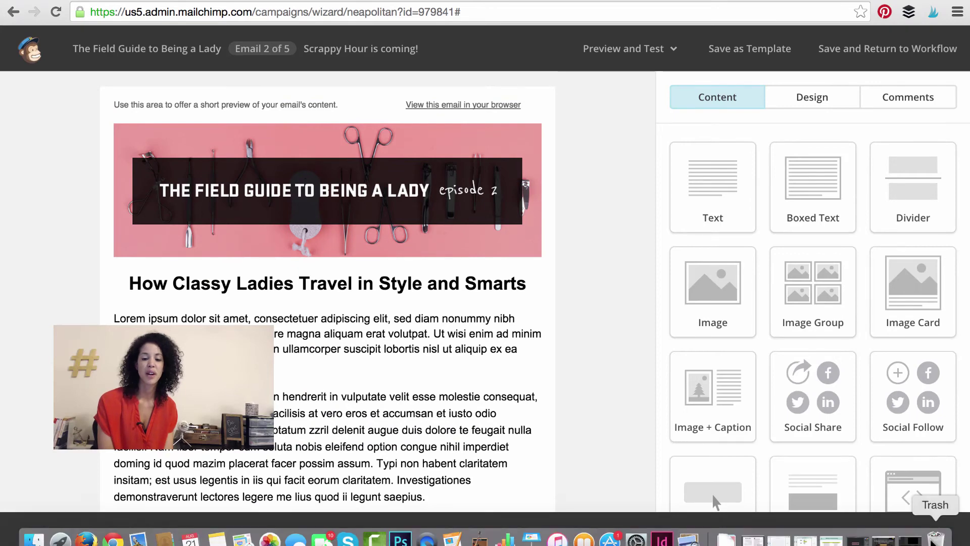
Step: Save Email 2, review the Confirm checklist, and resolve Email 1's unmodified Header Content warning
{"action": "left_click", "coordinate": [924, 538]}
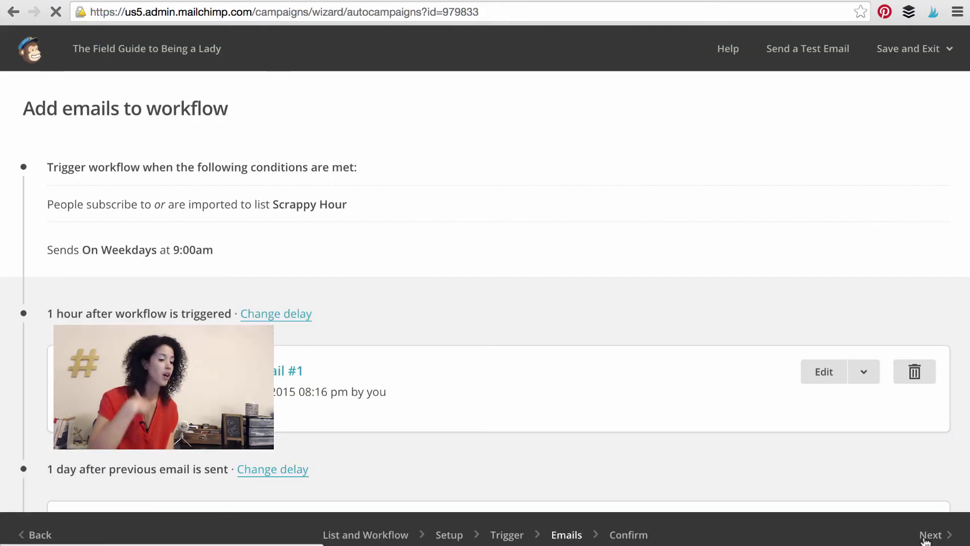
{"action": "scroll", "coordinate": [654, 353], "scroll_direction": "down", "scroll_amount": 5}
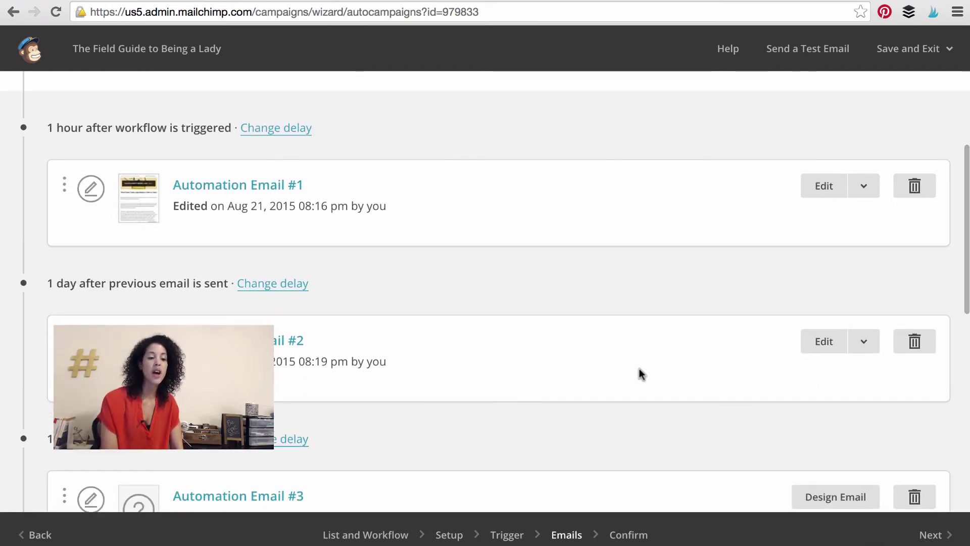
{"action": "scroll", "coordinate": [679, 405], "scroll_direction": "down", "scroll_amount": 10}
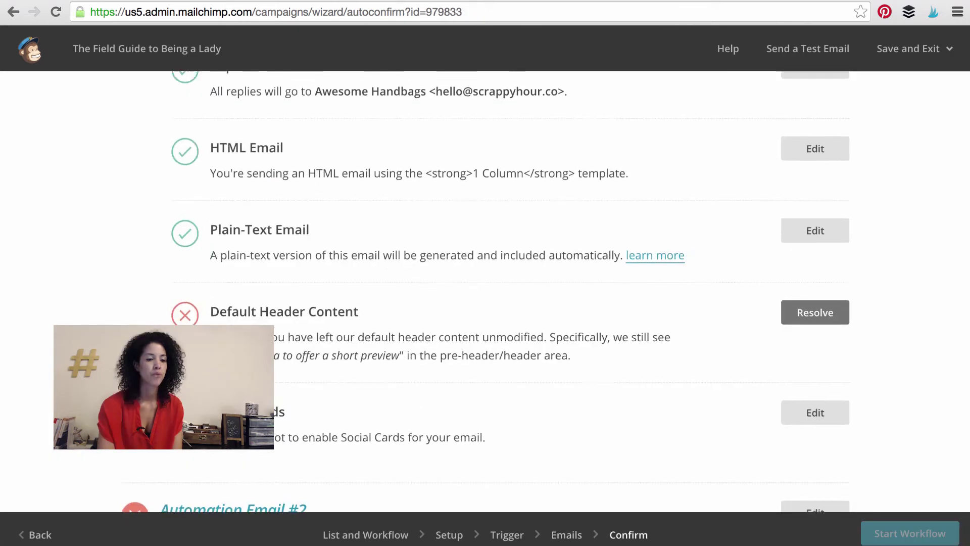
{"action": "scroll", "coordinate": [485, 292], "scroll_direction": "up", "scroll_amount": 6}
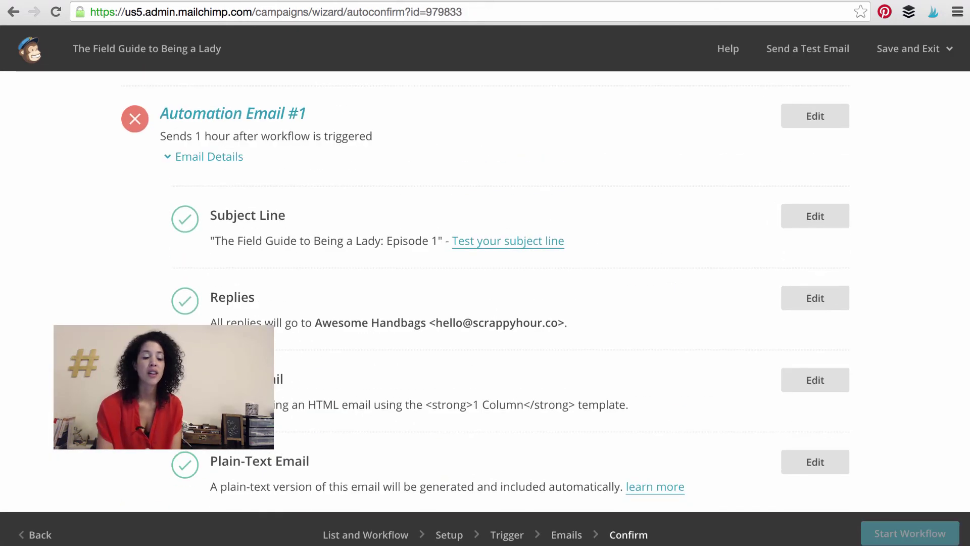
{"action": "scroll", "coordinate": [485, 292], "scroll_direction": "up", "scroll_amount": 5}
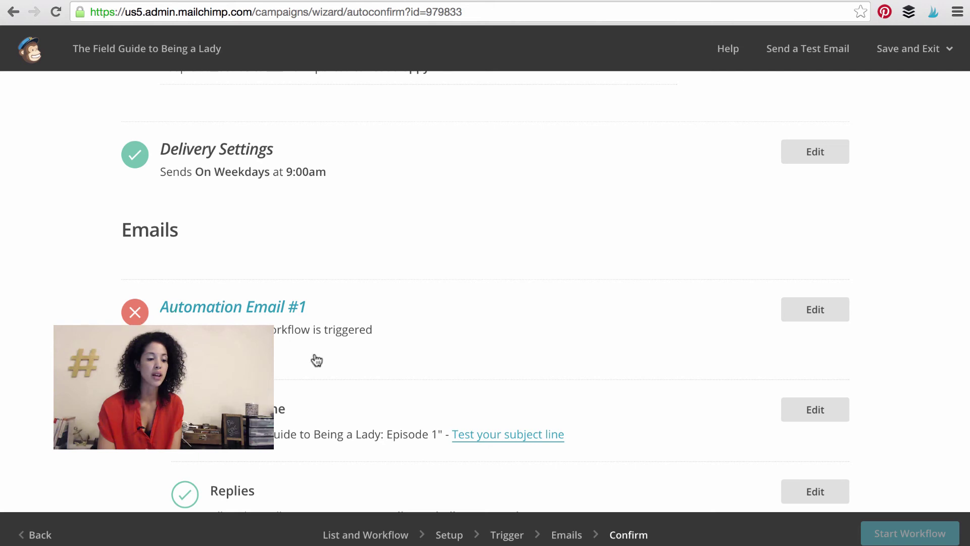
{"action": "scroll", "coordinate": [315, 358], "scroll_direction": "down", "scroll_amount": 8}
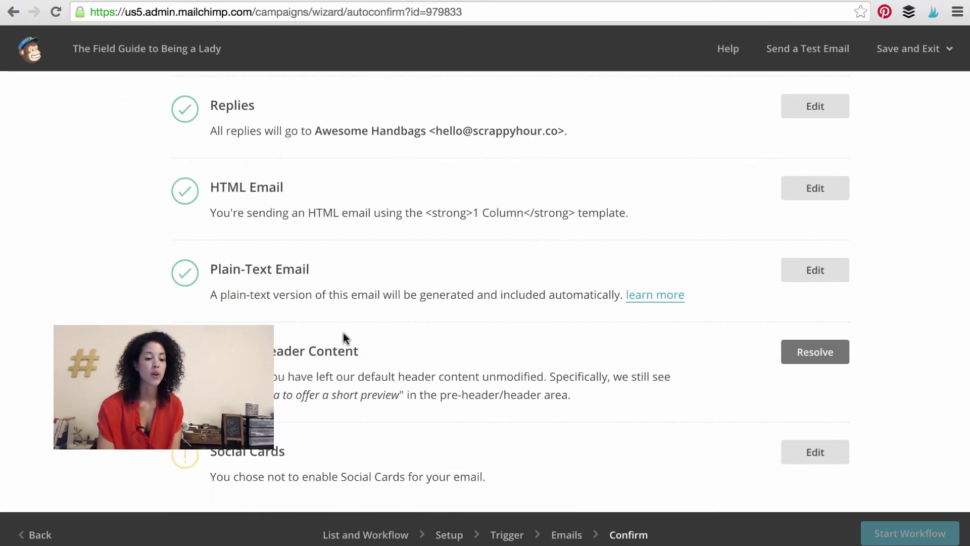
{"action": "left_click", "coordinate": [816, 354]}
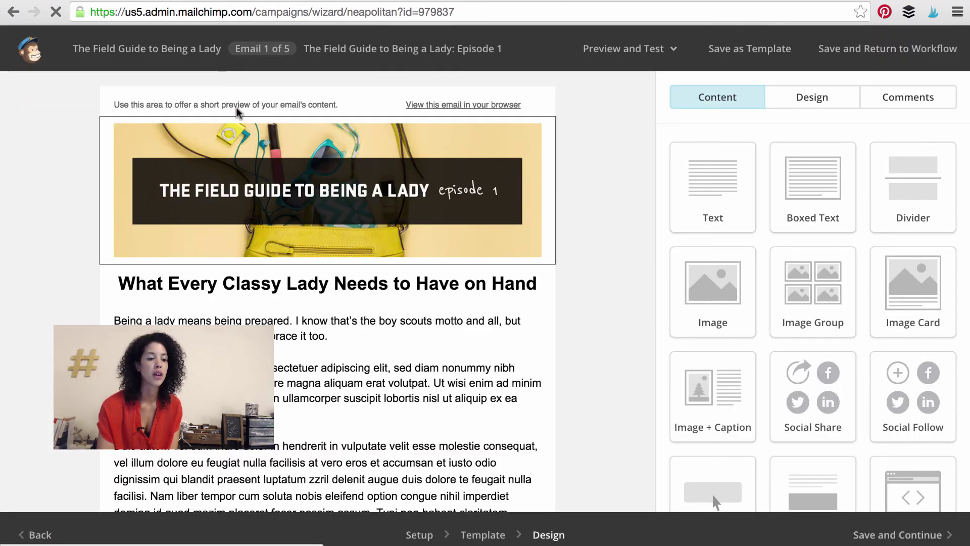
Step: Change Email 1's preview text to 'Let's get started with episode 1.' and save the email
{"action": "mouse_move", "coordinate": [178, 98]}
{"action": "left_click", "coordinate": [147, 103]}
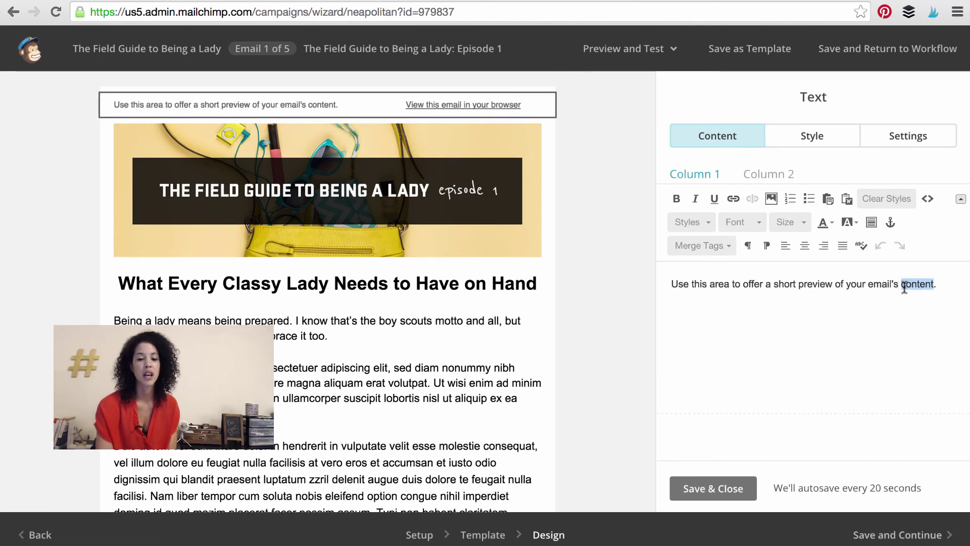
{"action": "triple_click", "coordinate": [904, 282]}
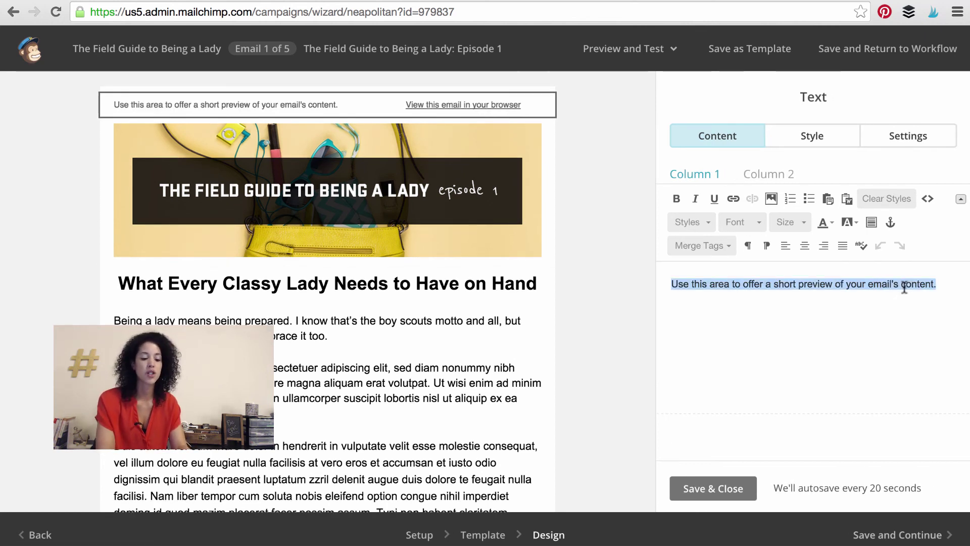
{"action": "type", "text": "Let's g"}
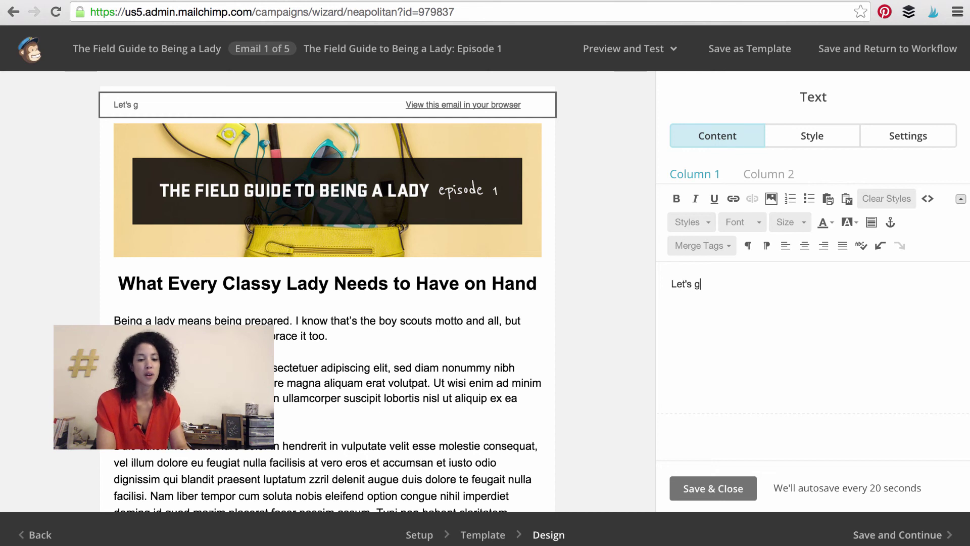
{"action": "type", "text": "et started with episode 1."}
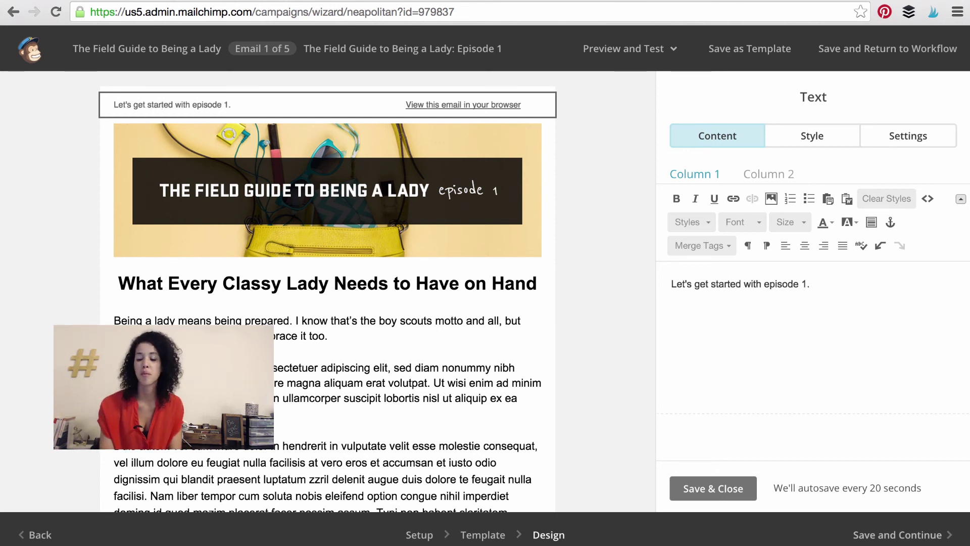
{"action": "left_click", "coordinate": [726, 496]}
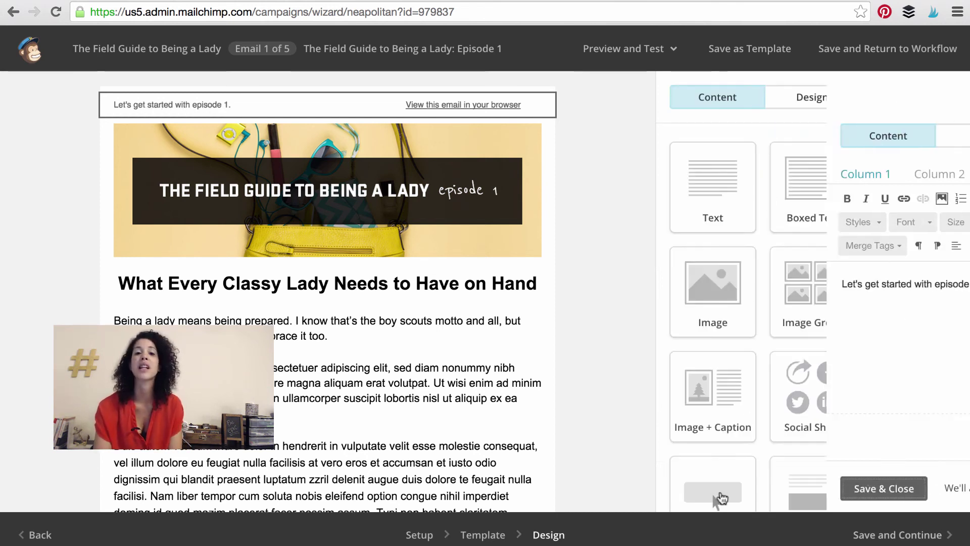
{"action": "left_click", "coordinate": [909, 540]}
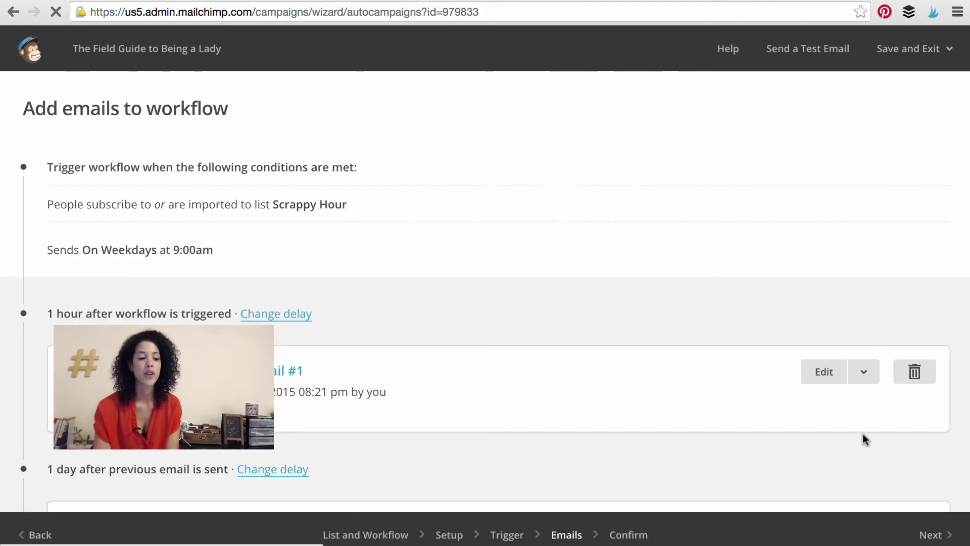
Step: Return to the Confirm step and check that Automation Email #1 now shows a green check
{"action": "scroll", "coordinate": [863, 434], "scroll_direction": "down", "scroll_amount": 5}
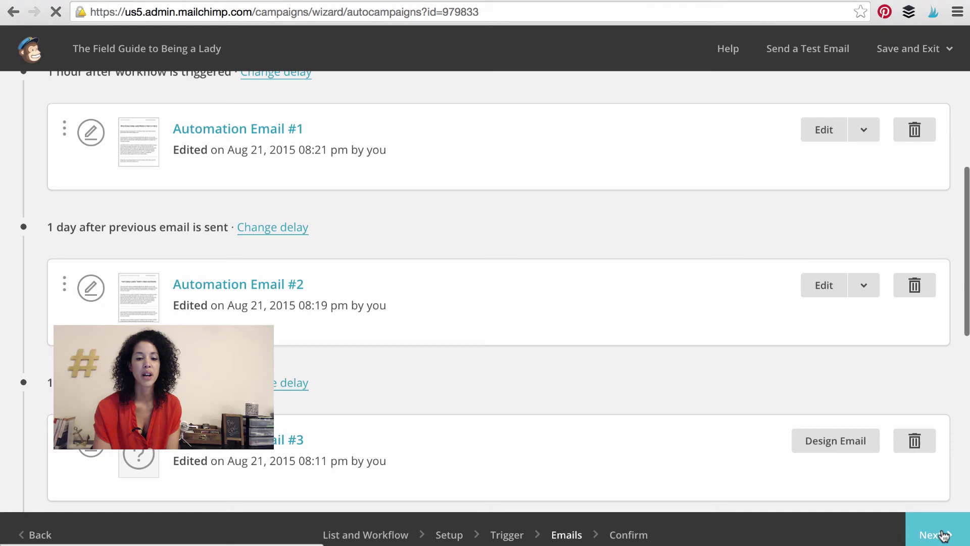
{"action": "left_click", "coordinate": [942, 535]}
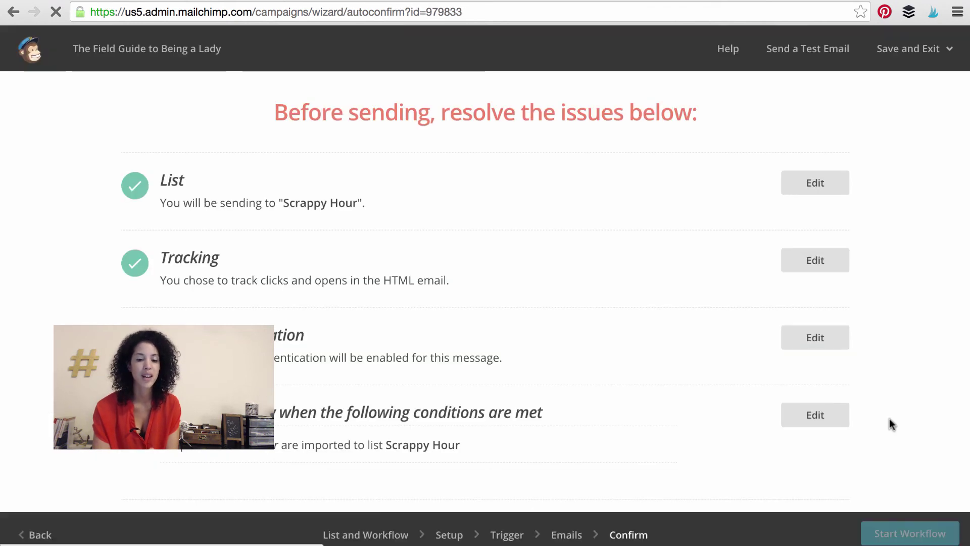
{"action": "scroll", "coordinate": [867, 392], "scroll_direction": "down", "scroll_amount": 5}
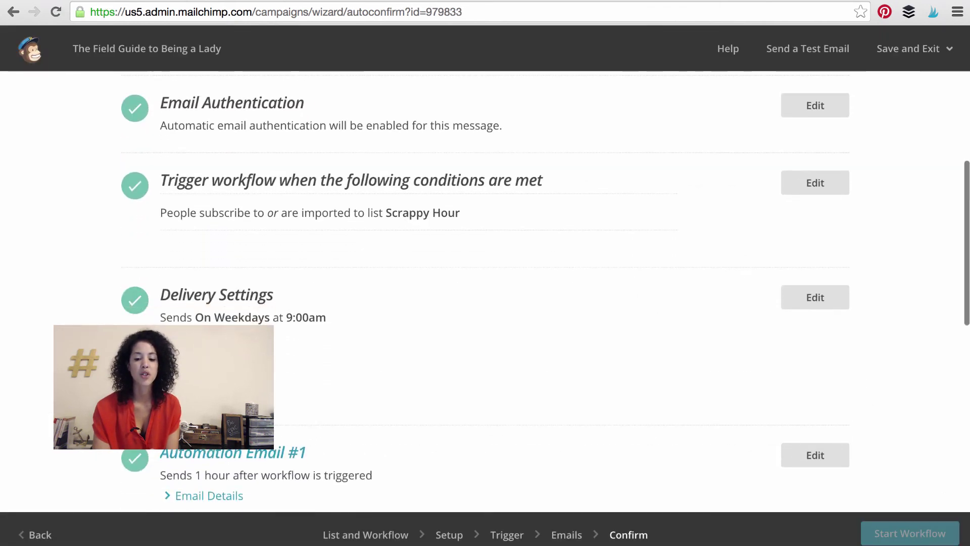
{"action": "scroll", "coordinate": [923, 393], "scroll_direction": "up", "scroll_amount": 5}
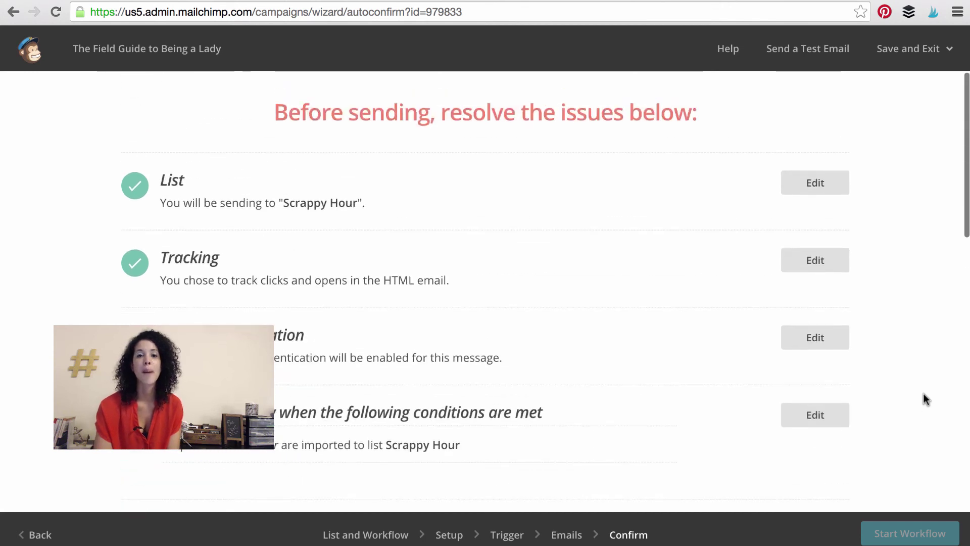